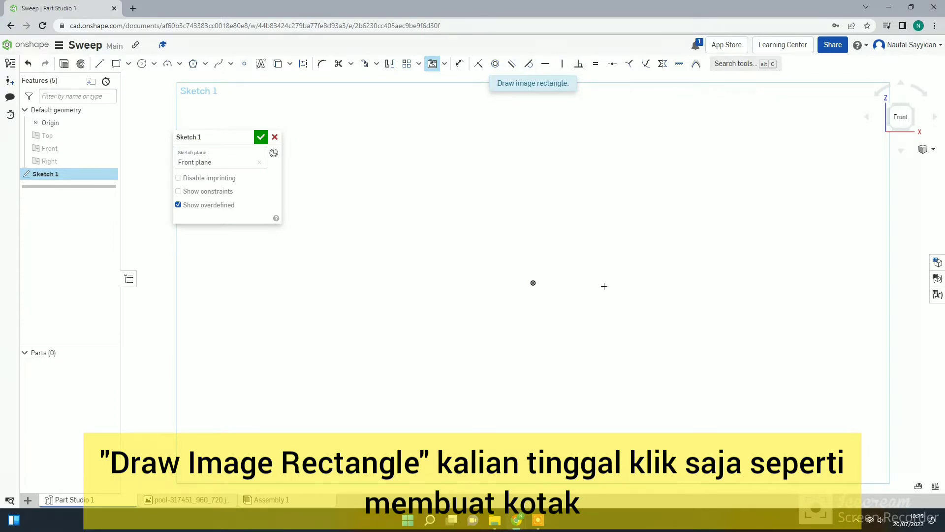
Place the pool image in the sketch just right of the origin, with its lower edge level with the origin.
click(555, 283)
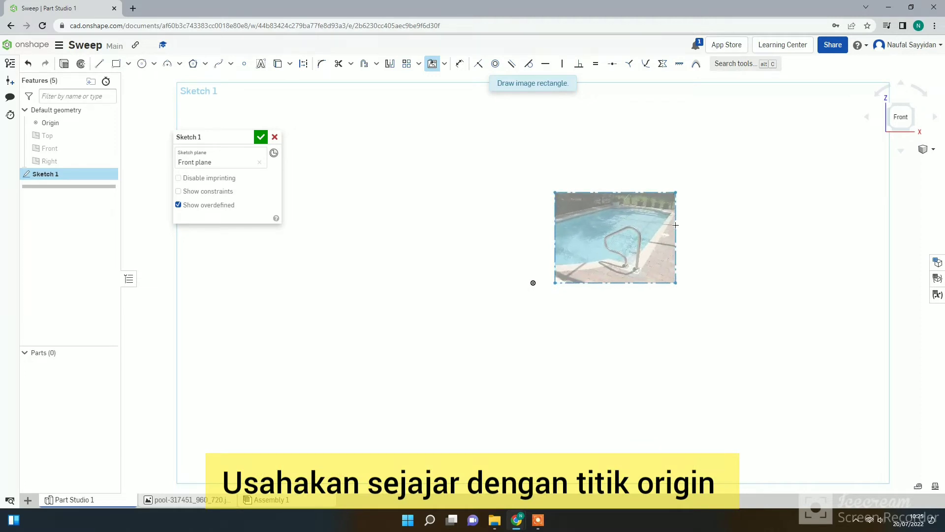
click(679, 223)
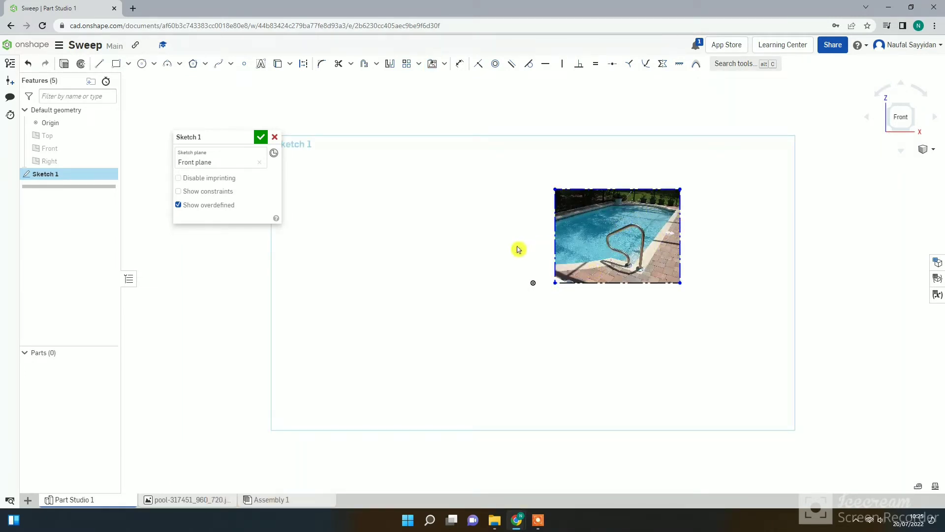
Sketch a vertical line about 2.5 in long straight up from the origin.
click(534, 283)
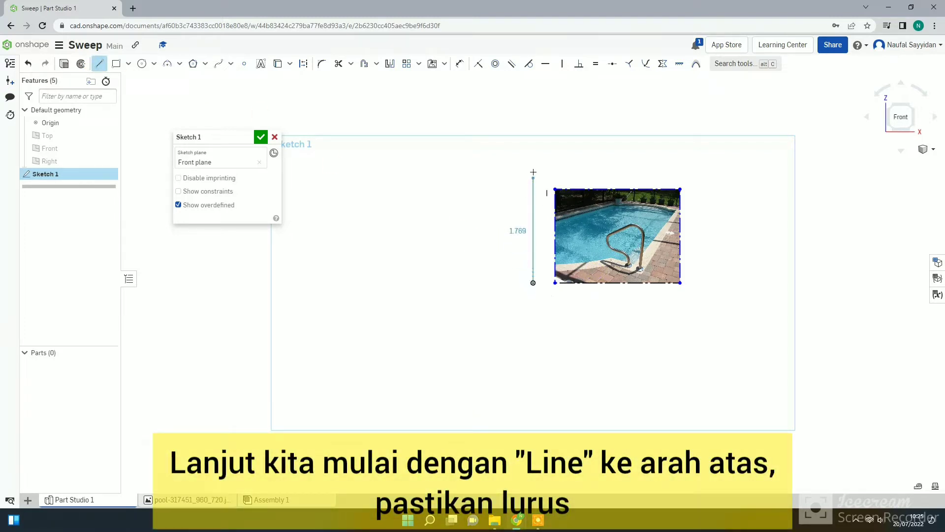
click(535, 144)
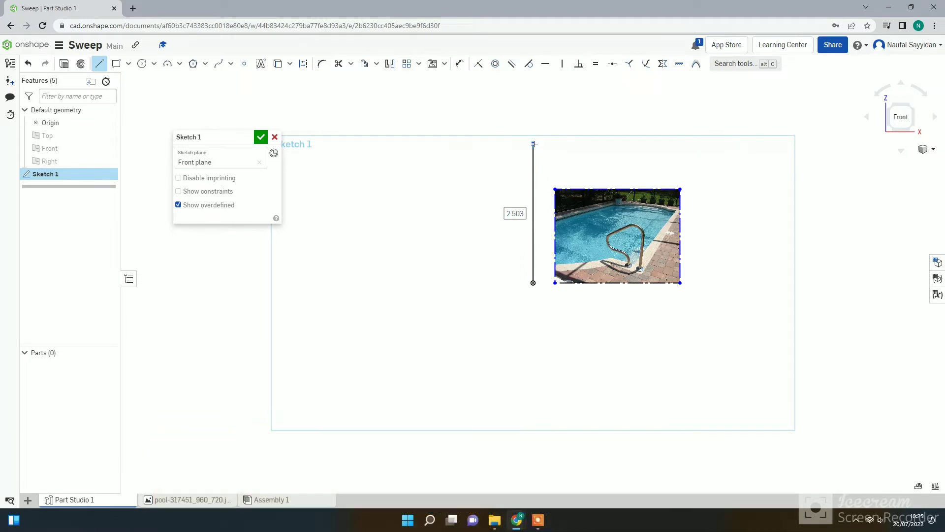
key(Escape)
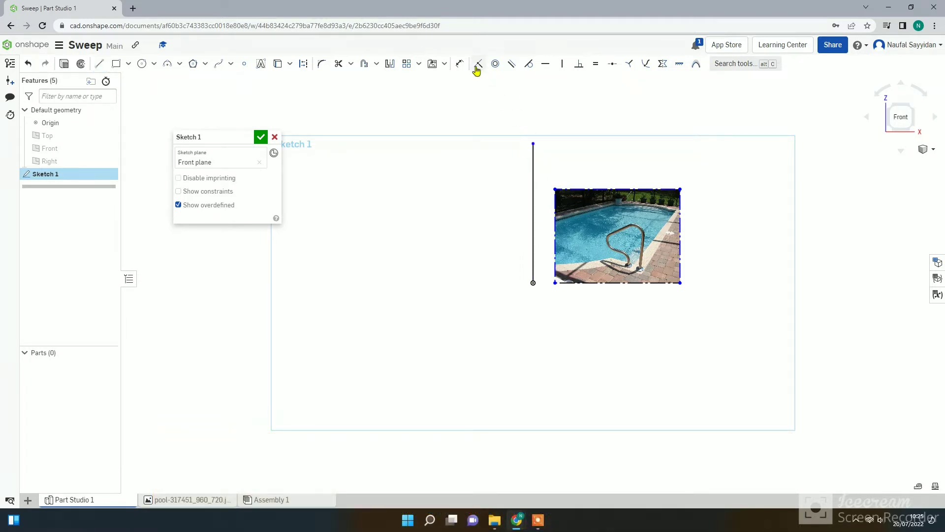
Dimension the vertical line's length to 48 in.
click(459, 64)
click(534, 214)
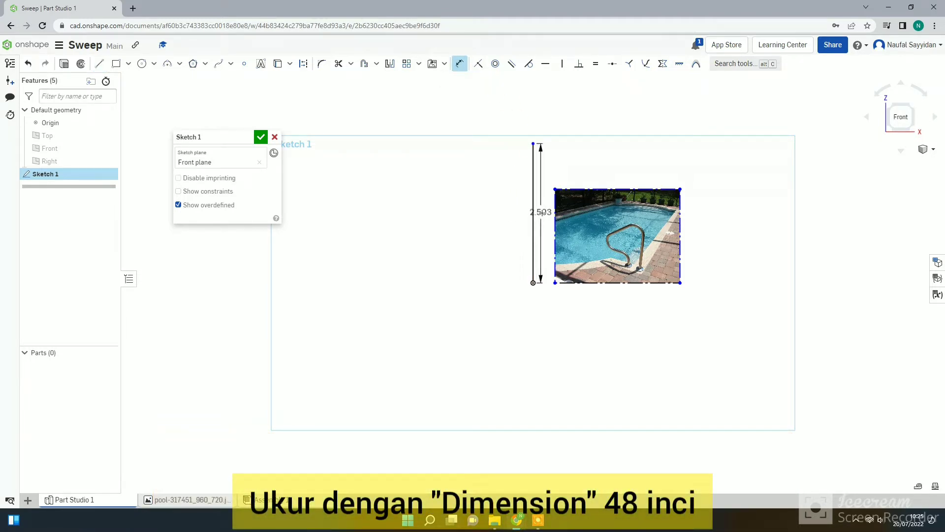
click(547, 216)
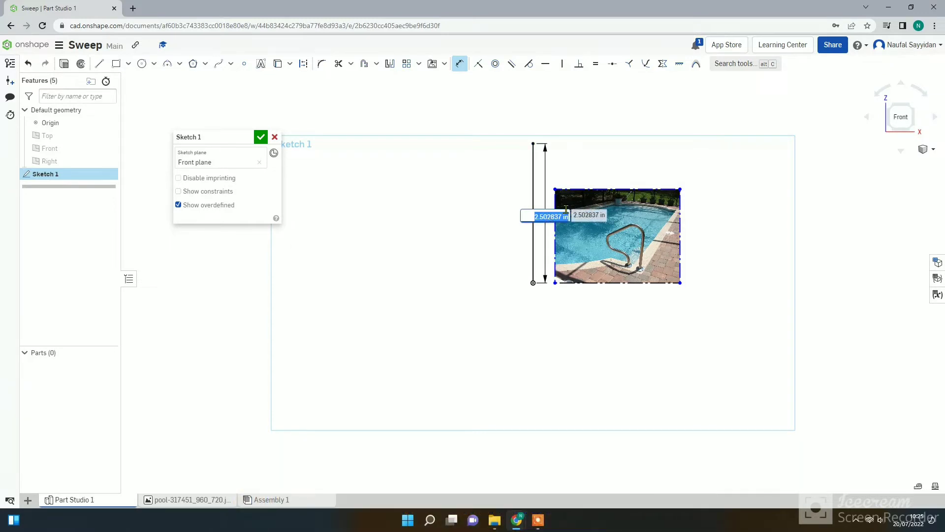
key(BackSpace)
text(48)
key(Return)
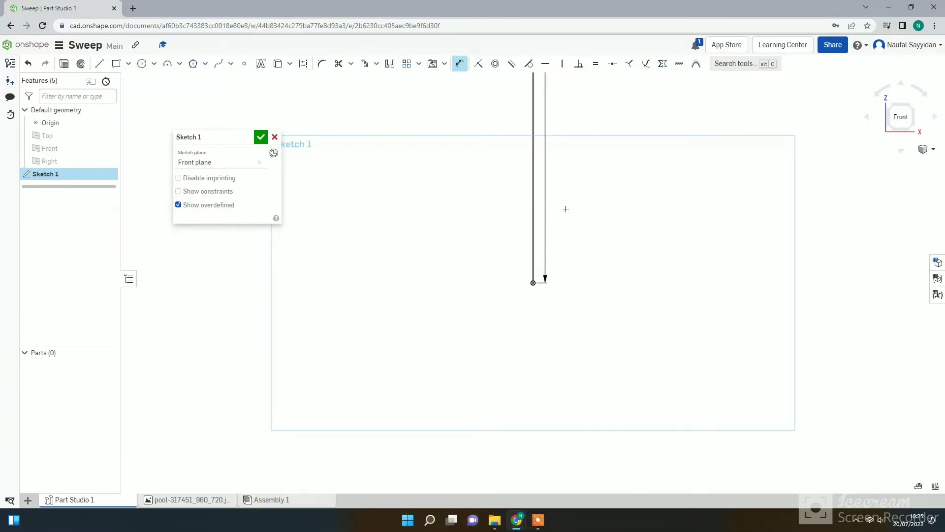
Sketch a slanted line about 42 in long from the vertical line's upper end down to the left.
scroll(566, 209, down, 8)
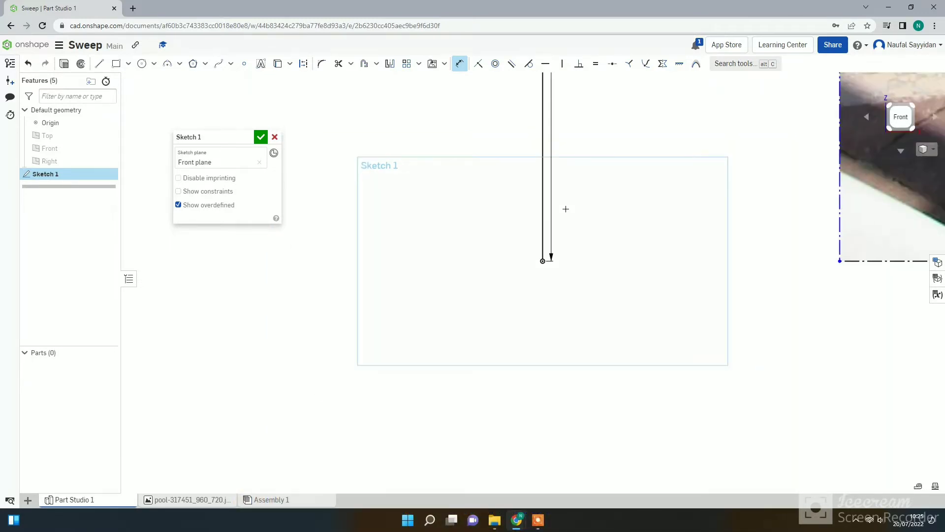
right_click(610, 129)
click(644, 211)
right_click(580, 241)
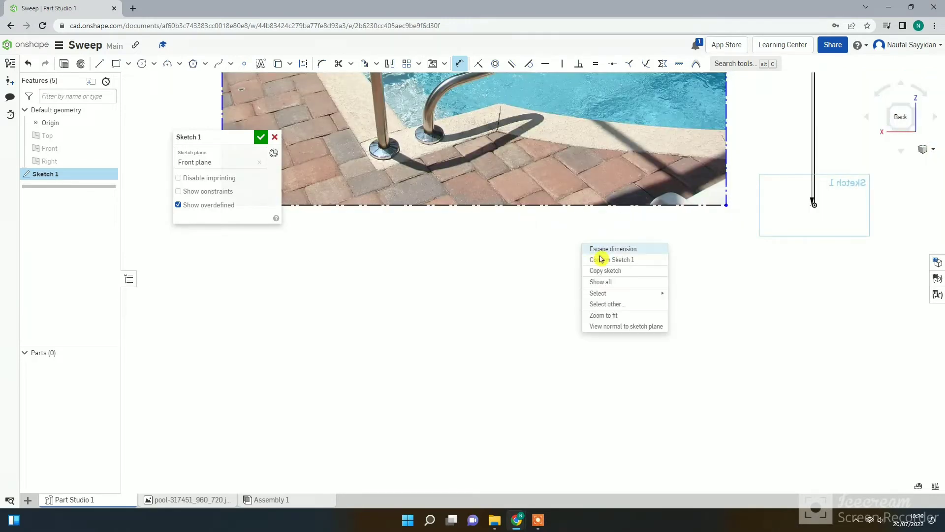
click(623, 327)
scroll(554, 255, down, 6)
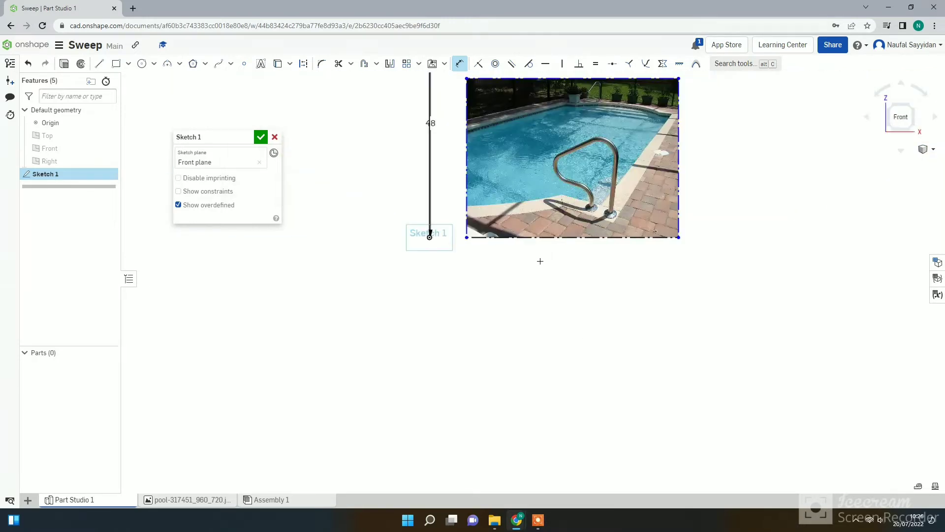
scroll(519, 247, up, 3)
scroll(519, 247, up, 2)
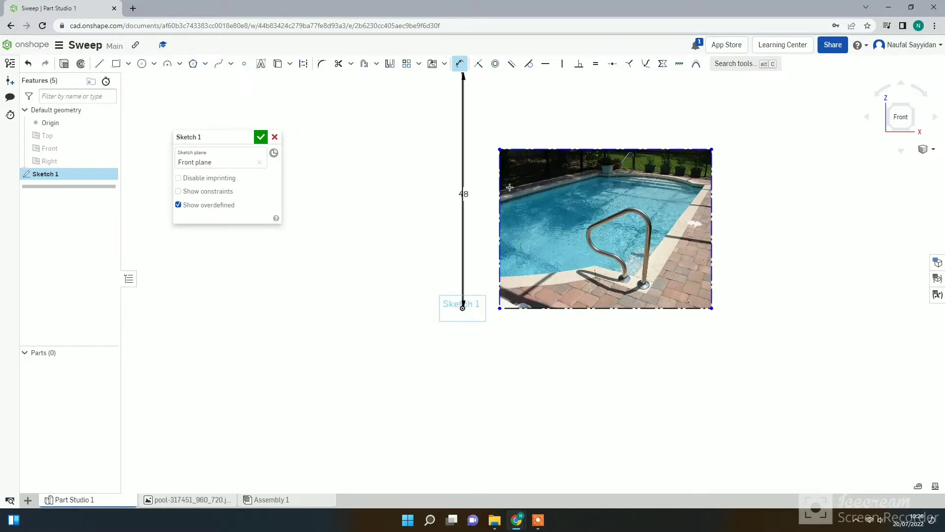
scroll(487, 104, up, 2)
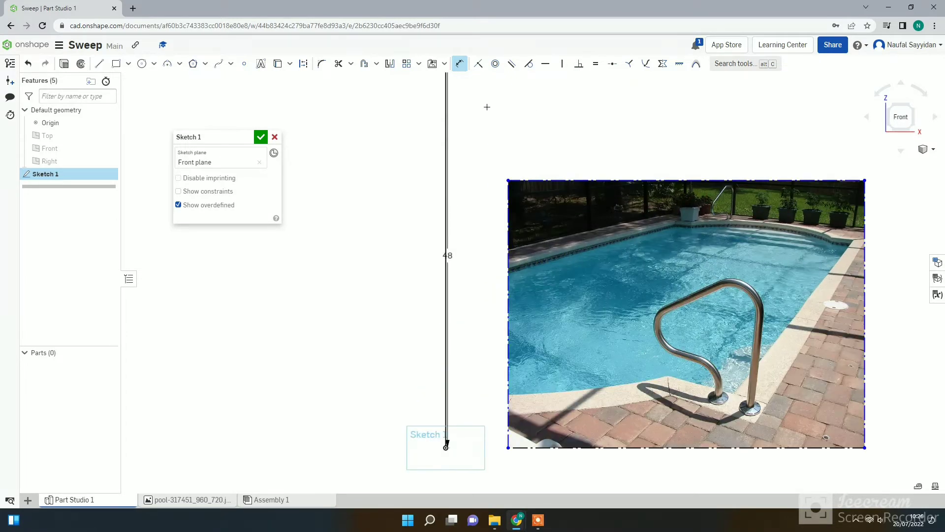
middle_drag(924, 114, 903, 148)
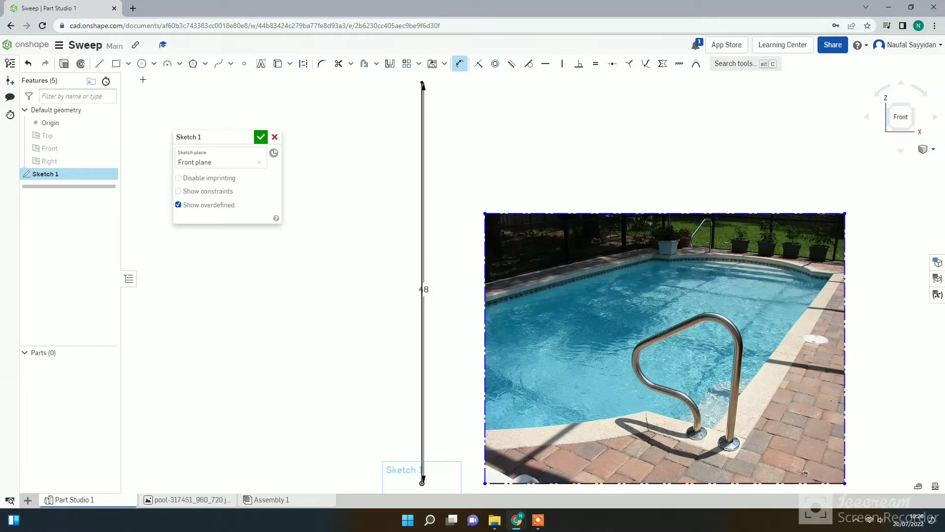
click(99, 63)
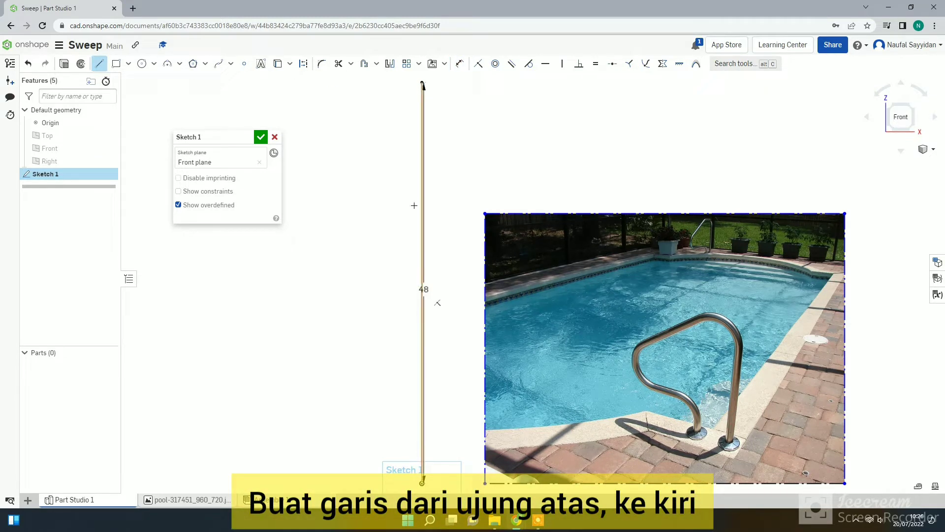
click(438, 94)
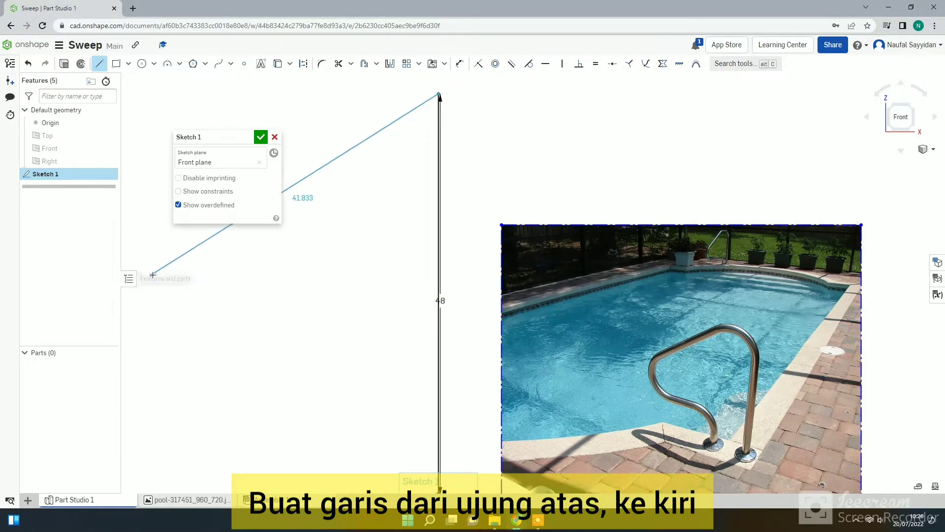
click(143, 277)
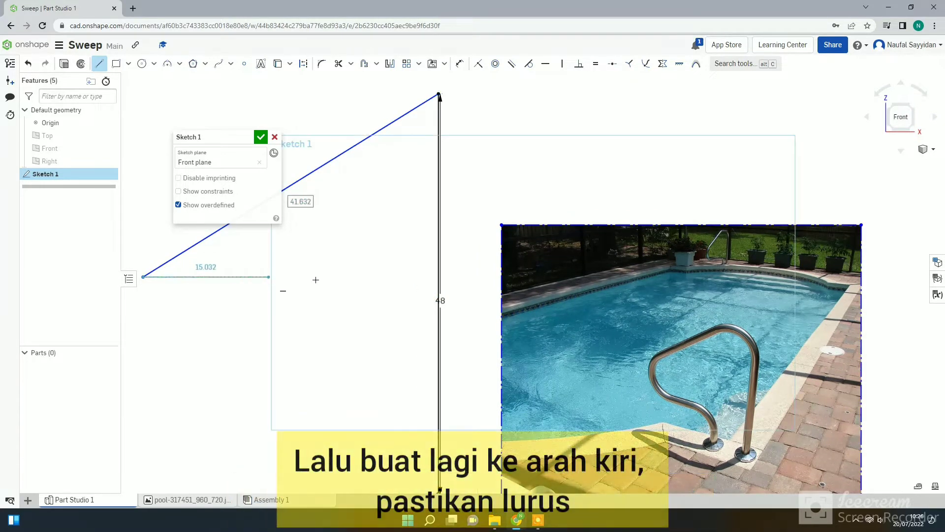
click(387, 287)
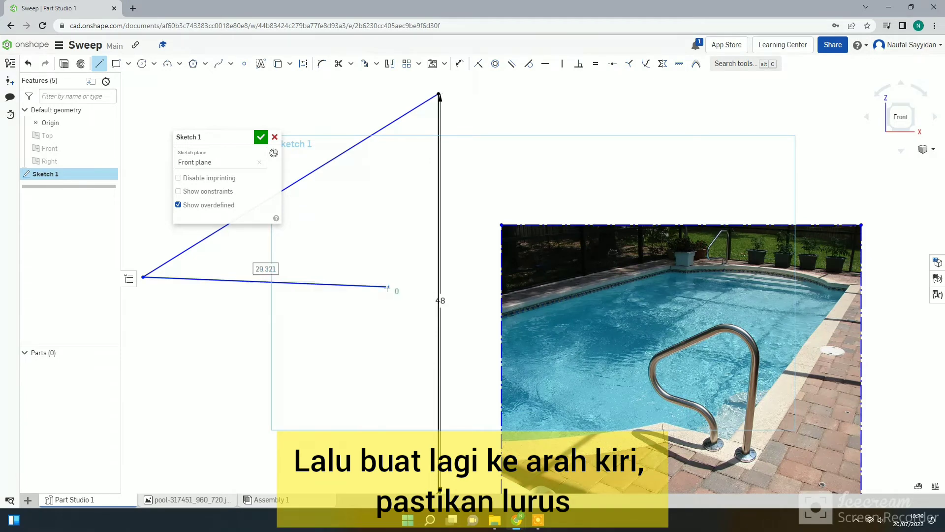
scroll(383, 457, down, 1)
scroll(383, 456, down, 1)
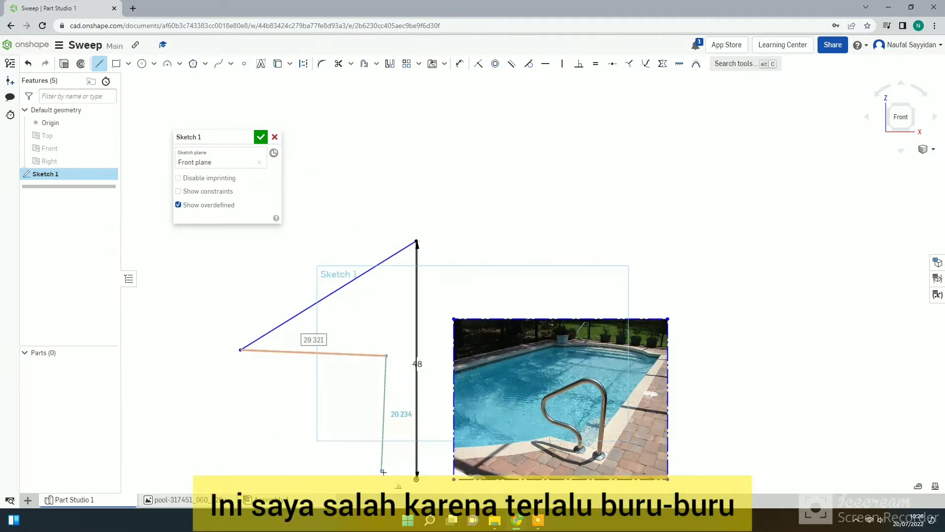
click(388, 479)
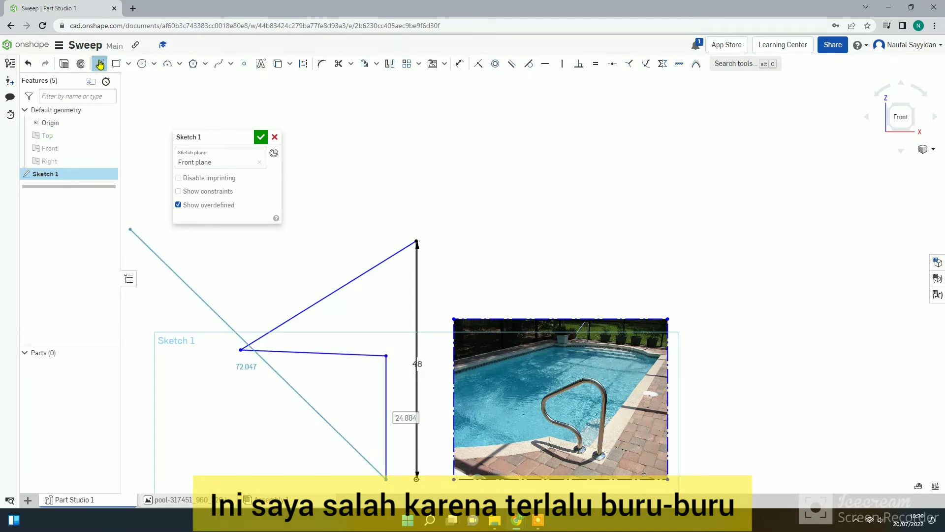
key(Escape)
click(337, 355)
key(Delete)
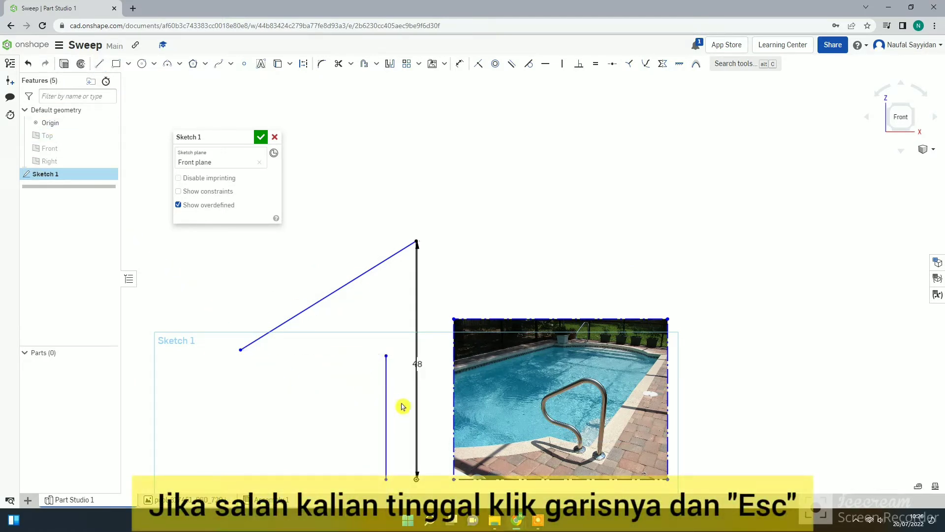
click(387, 417)
key(Delete)
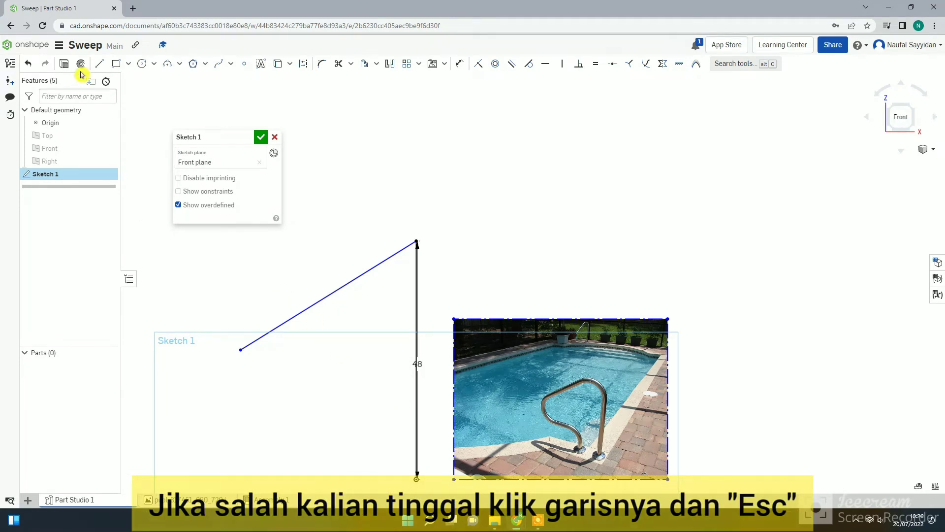
Sketch a horizontal line about 25 in rightward from the slanted line's lower end and a vertical about 26 in down, and shift the horizontal line lower.
click(102, 64)
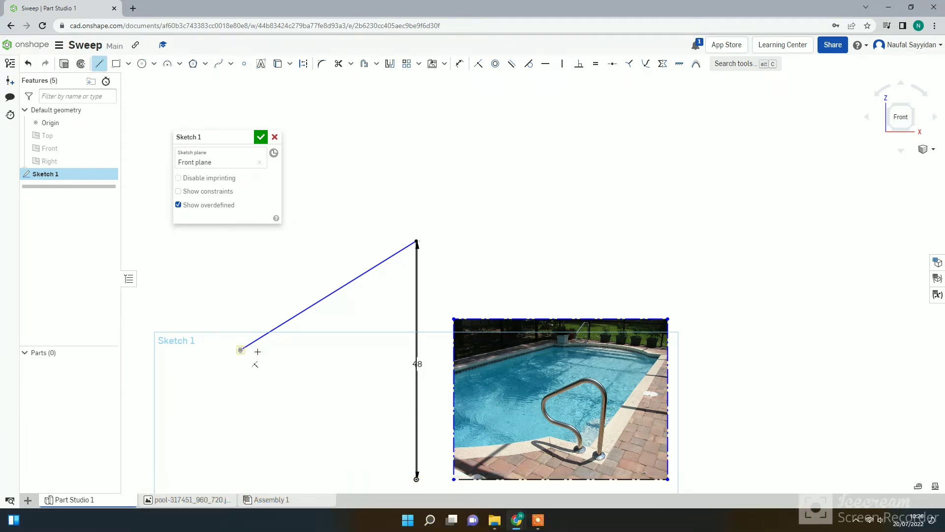
click(241, 350)
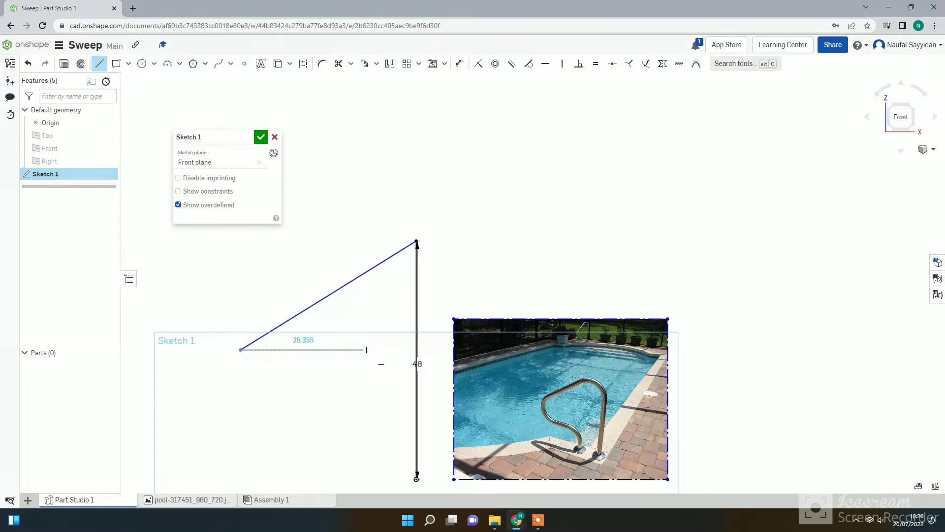
click(366, 349)
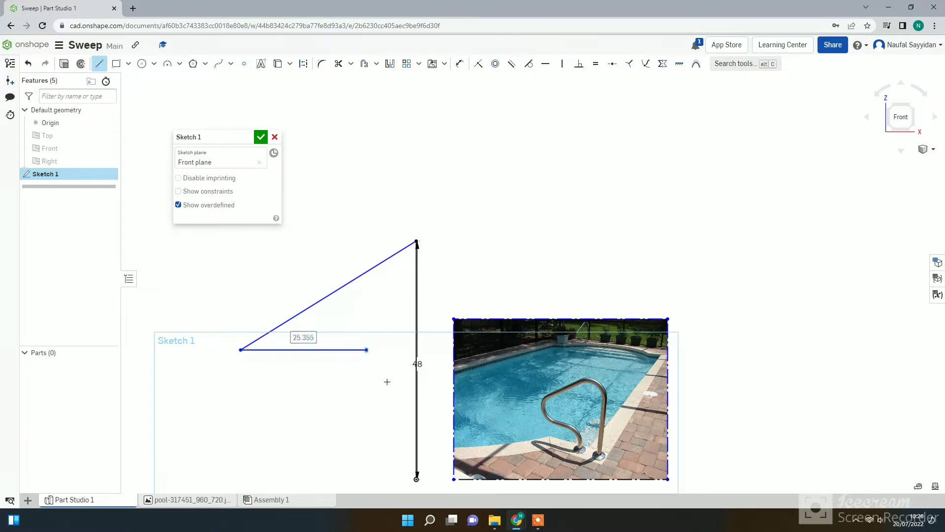
click(366, 477)
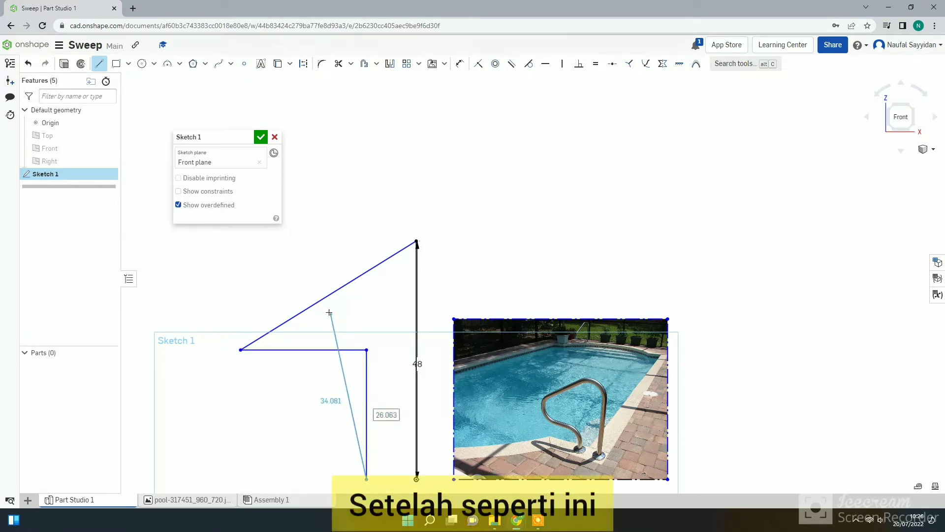
key(Escape)
drag(297, 351, 211, 408)
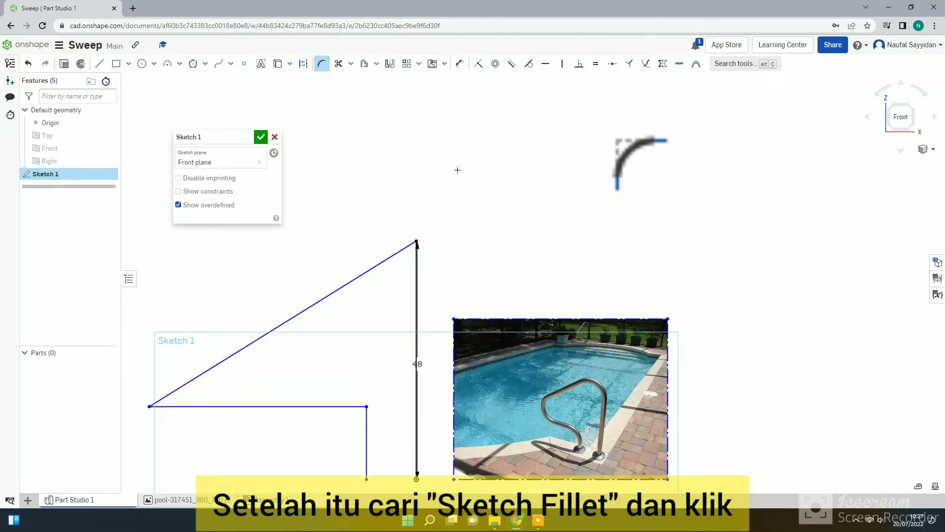
Apply a 6 in sketch fillet to the profile's upper corner, left corner and lower right corner.
drag(416, 240, 355, 306)
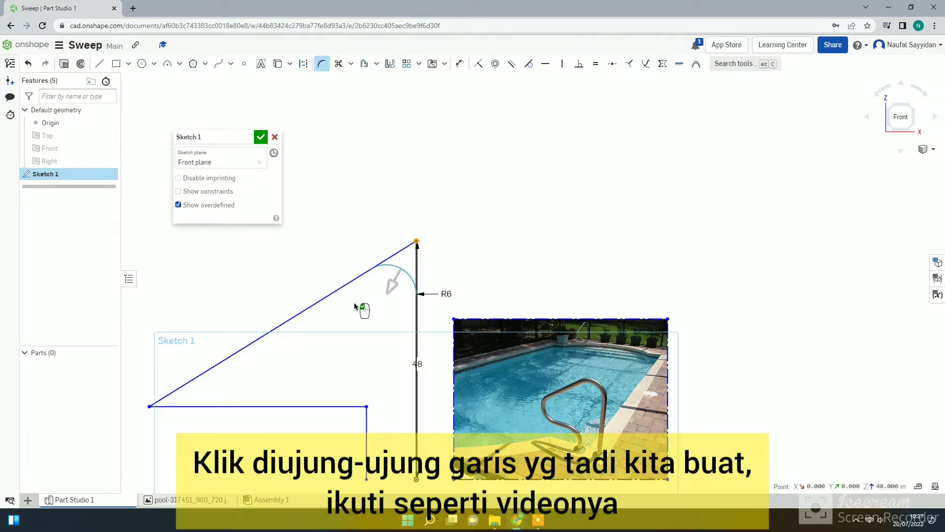
click(149, 406)
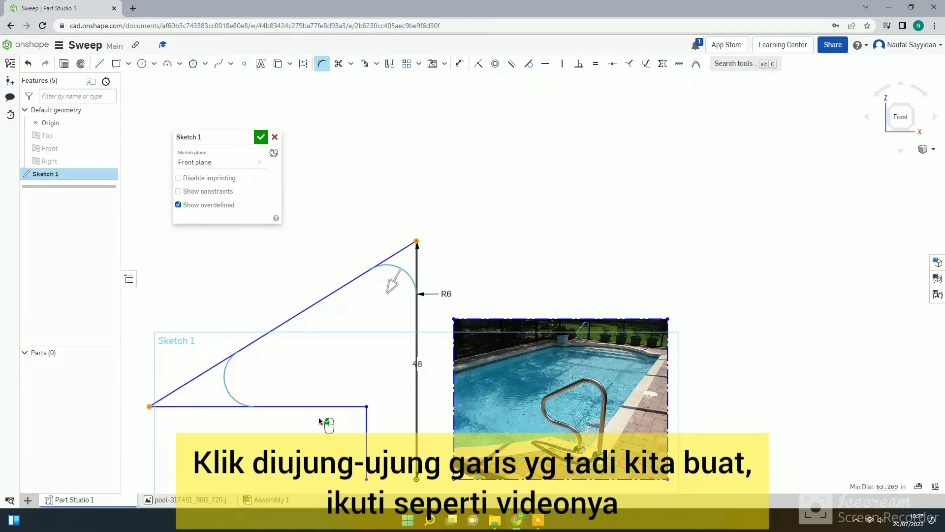
click(365, 405)
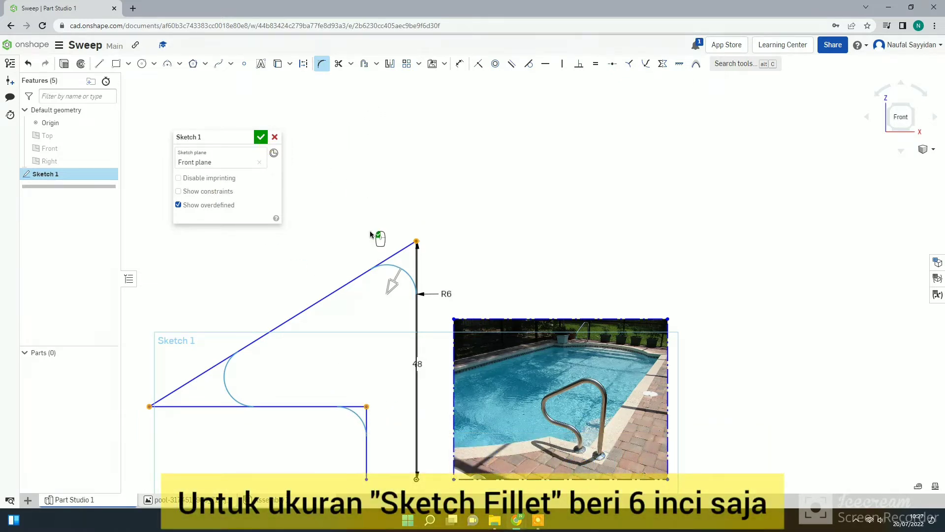
click(363, 220)
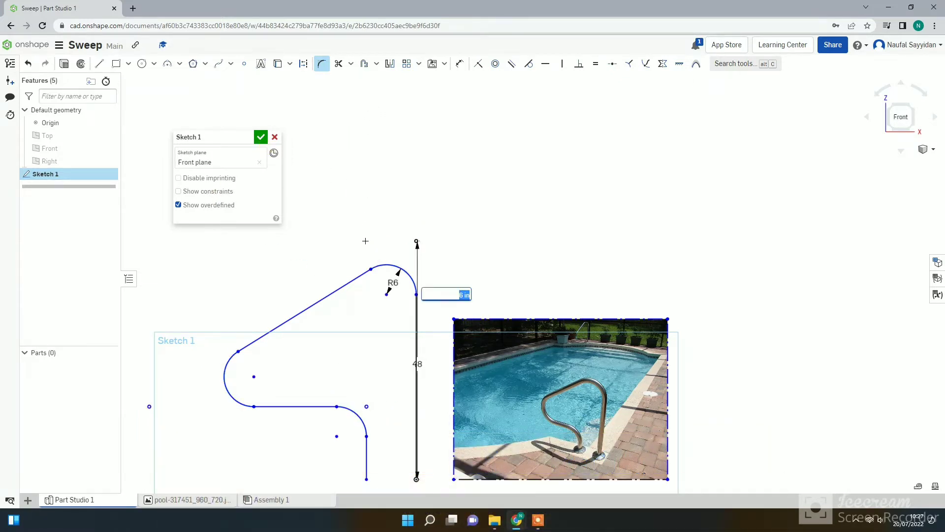
key(Return)
key(Escape)
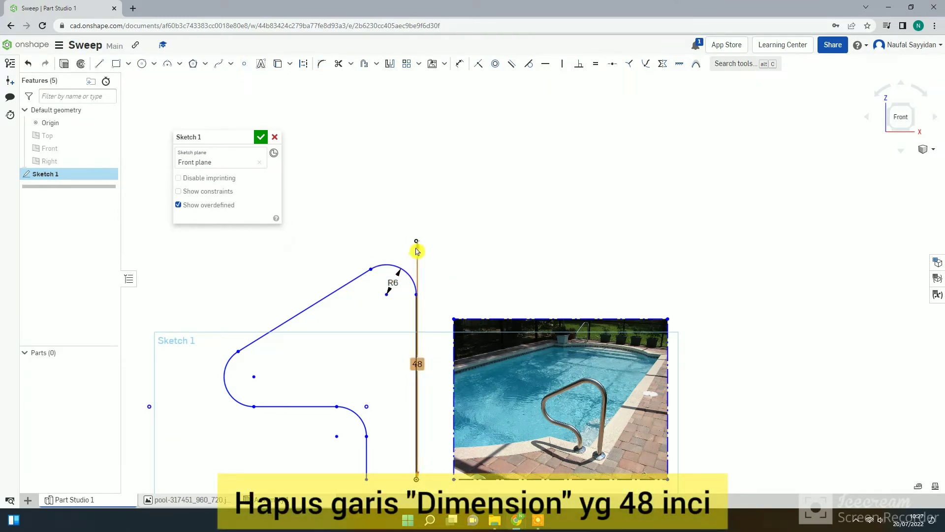
Delete the vertical line's 48 in dimension and dimension the angle between the slanted and vertical lines to 60°.
key(Delete)
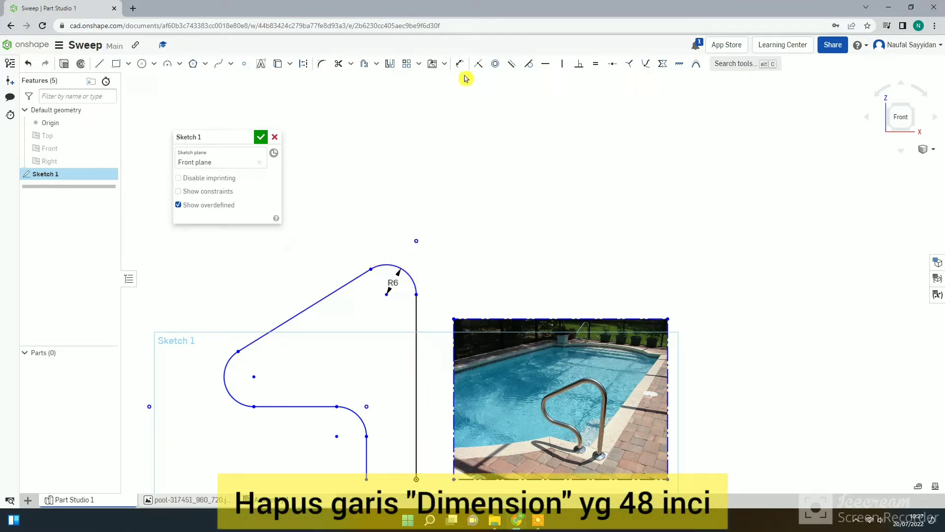
click(459, 65)
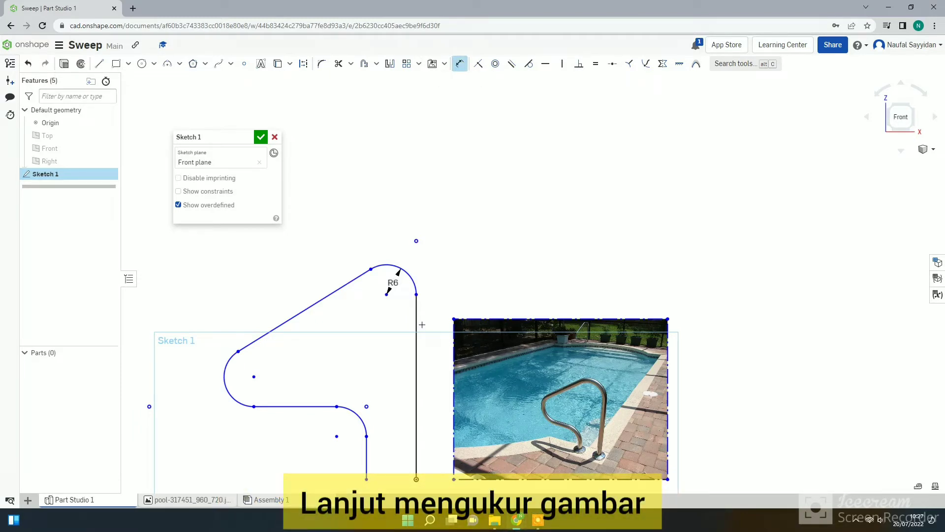
click(349, 285)
click(416, 348)
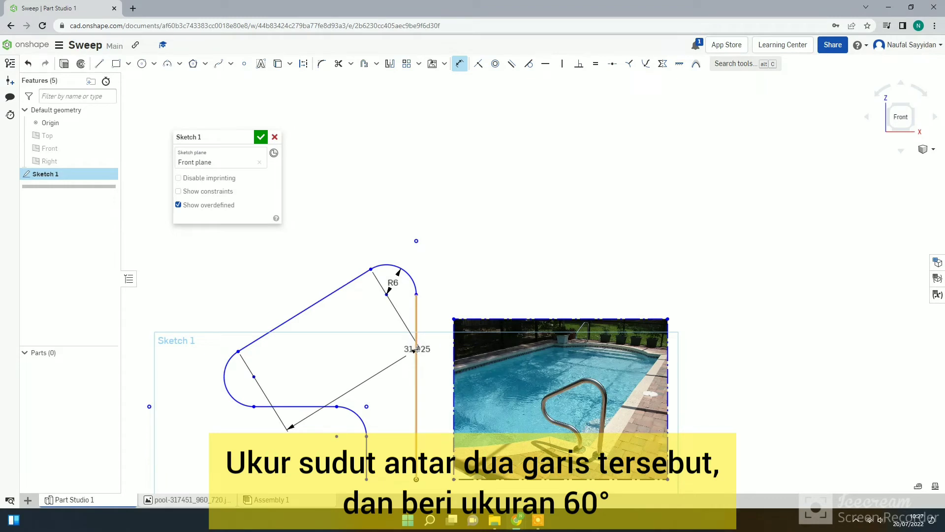
click(382, 329)
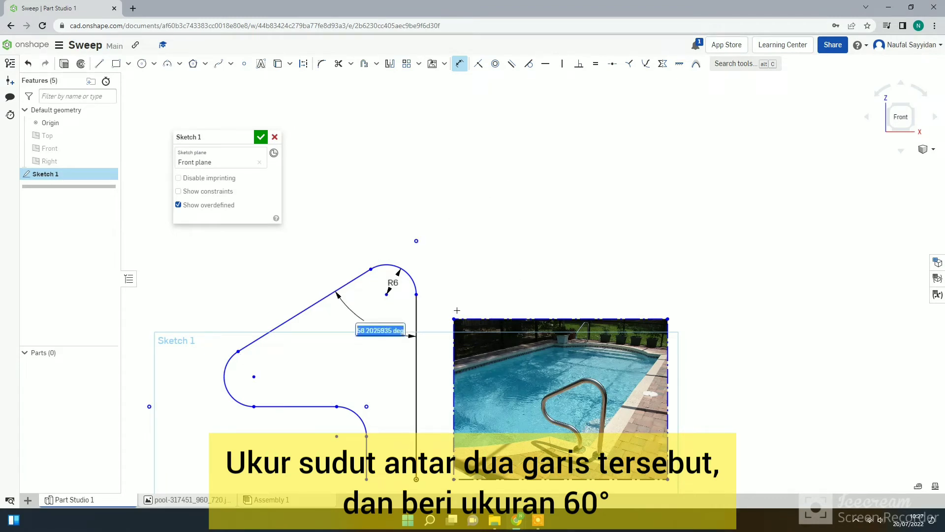
text(60)
key(Return)
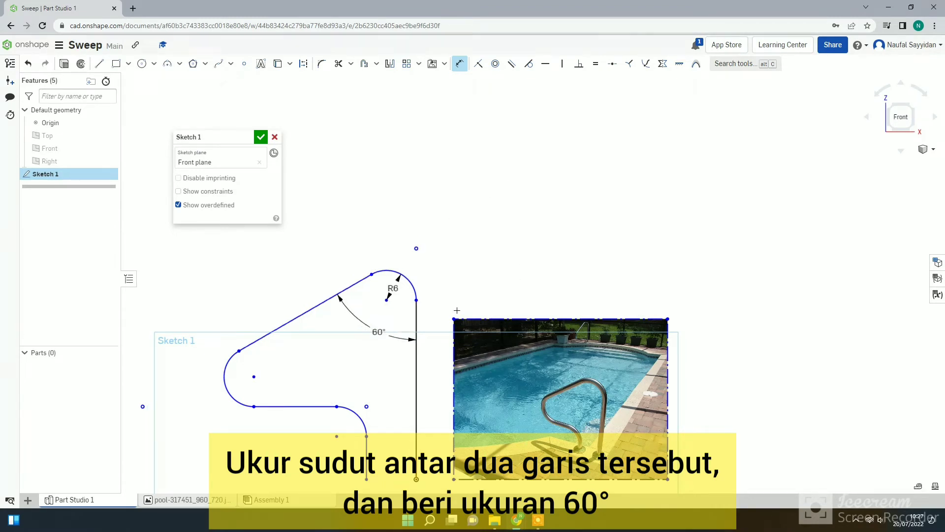
Add a driven angle dimension between the slanted line and the lower horizontal line.
click(253, 345)
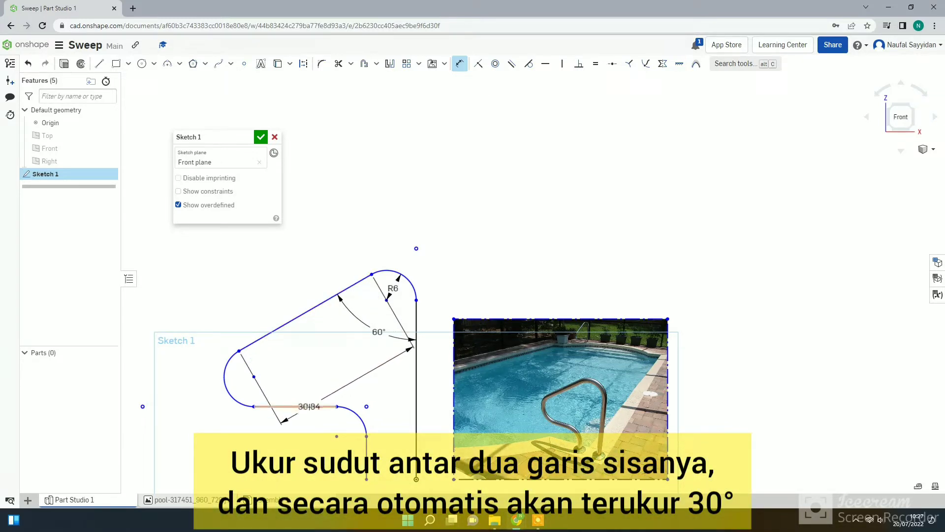
click(305, 408)
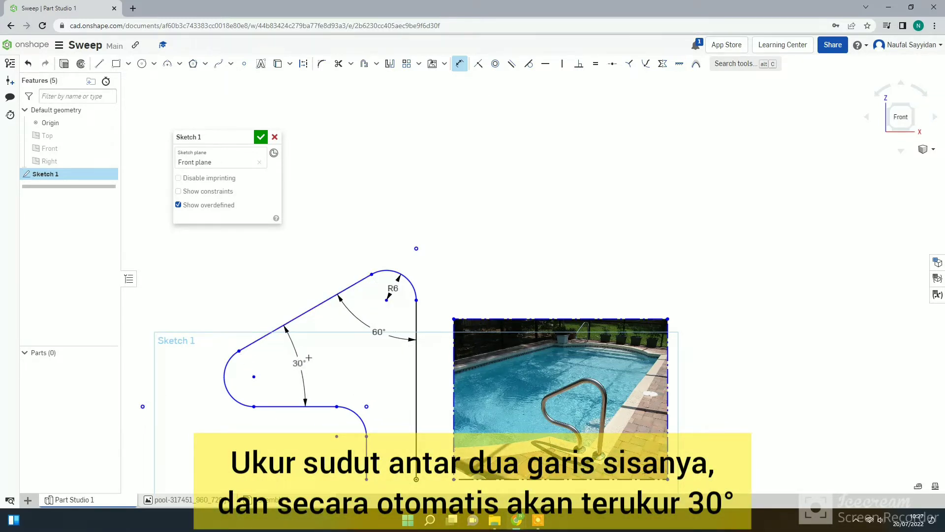
click(308, 358)
key(Return)
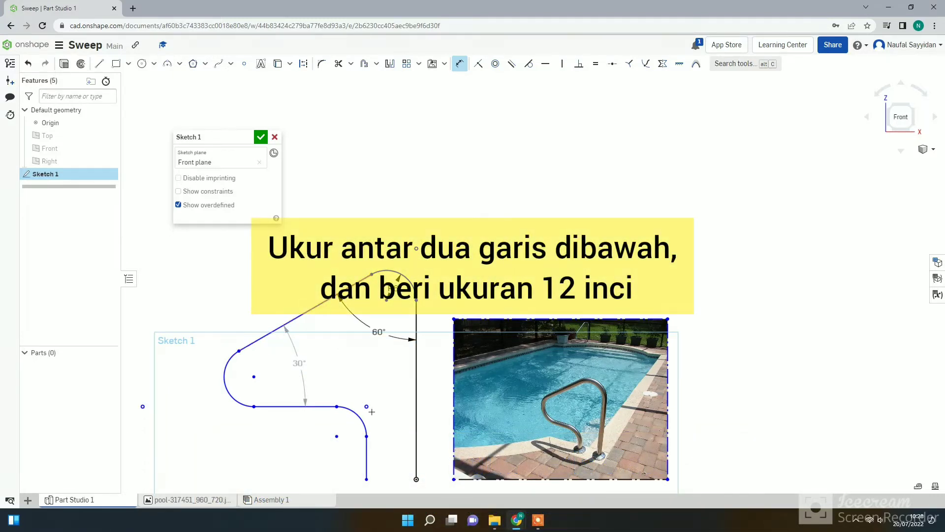
Dimension the horizontal distance between the short lower vertical line and the long vertical line to 12 in.
click(366, 467)
click(416, 451)
click(392, 479)
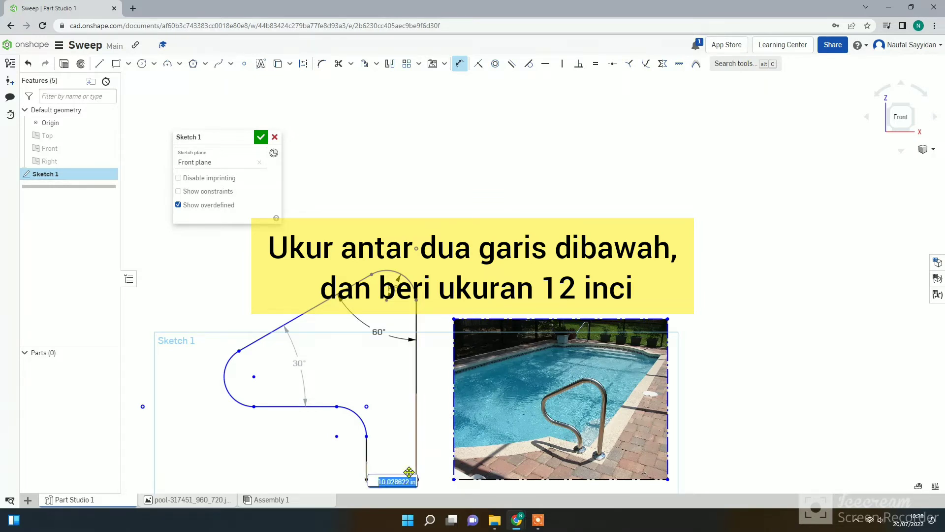
text(12)
key(Return)
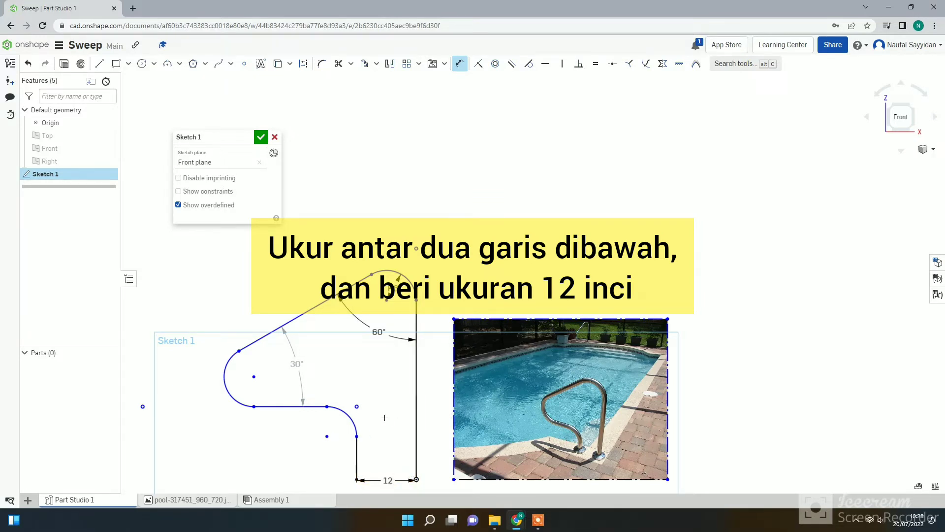
Dimension the height of the lower horizontal line above the origin to 12 in.
click(298, 406)
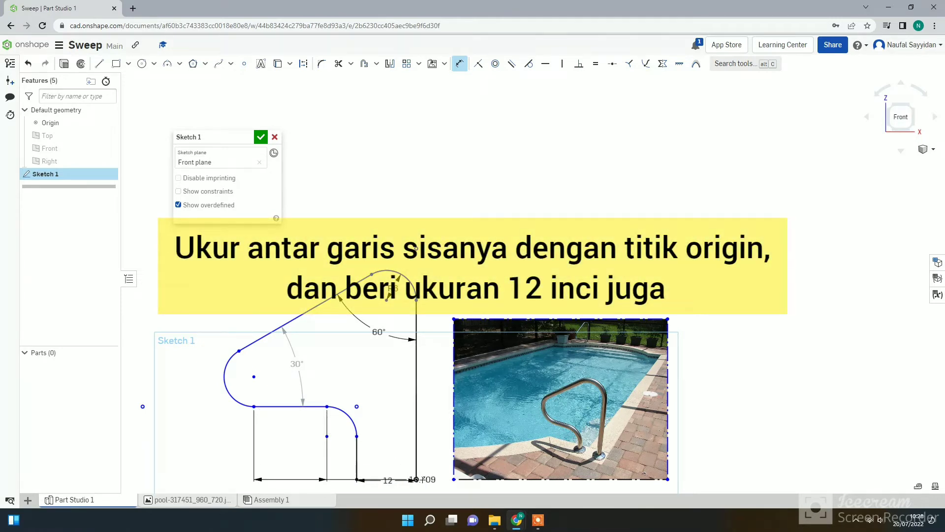
click(416, 478)
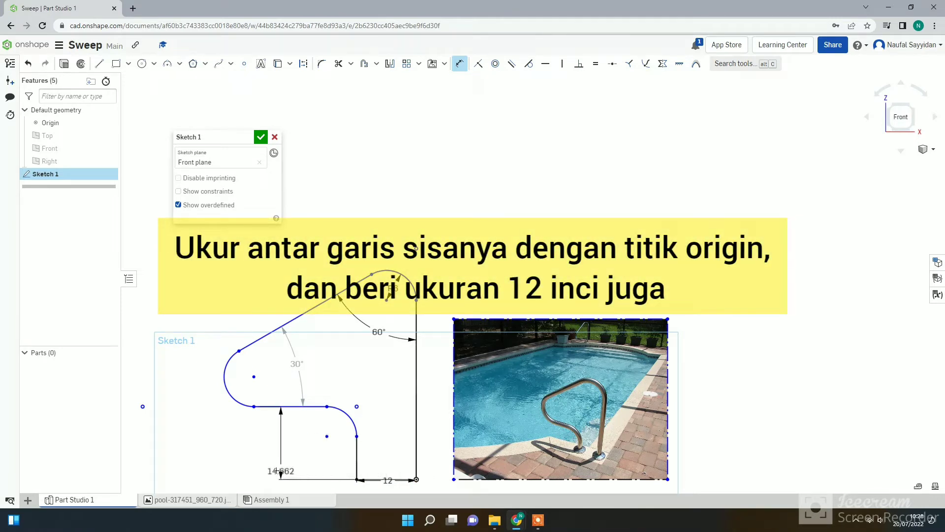
click(438, 436)
text(12)
key(Return)
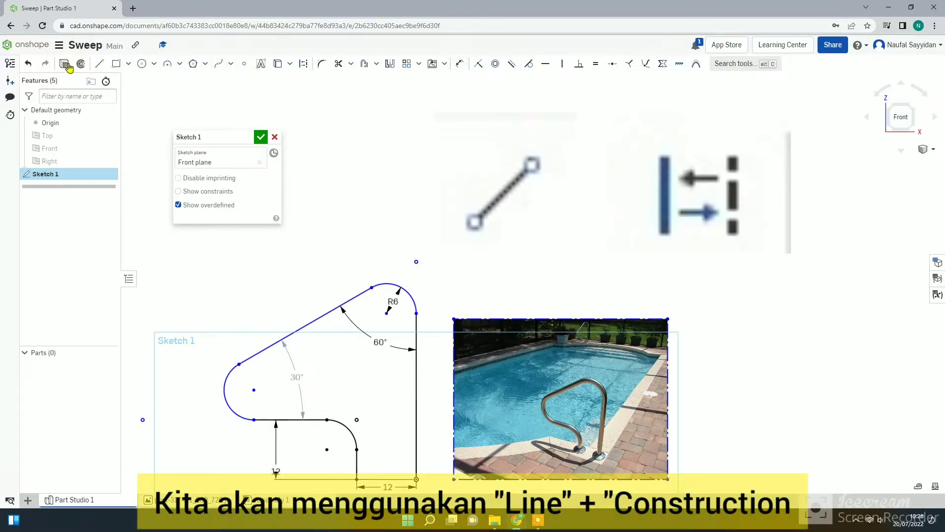
Sketch a horizontal construction line about 17 in long just above the profile's upper arc.
click(99, 65)
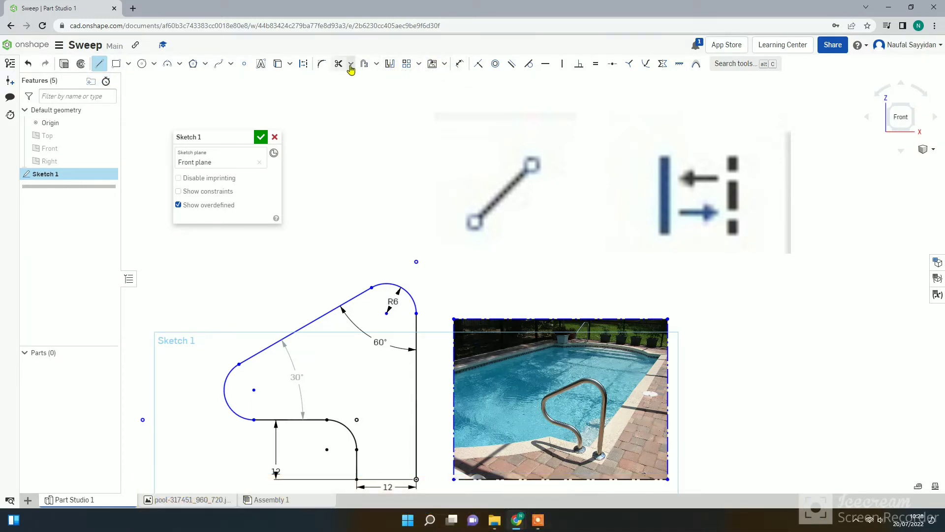
click(303, 64)
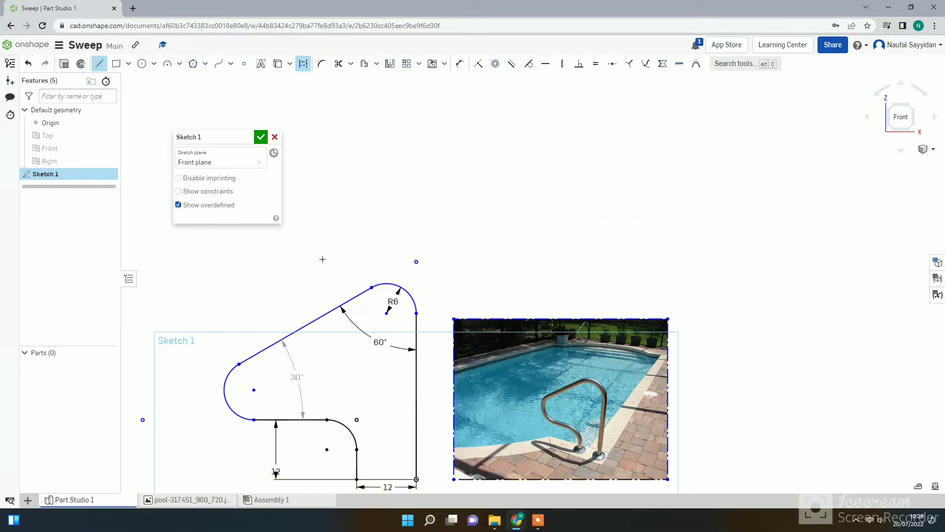
click(400, 261)
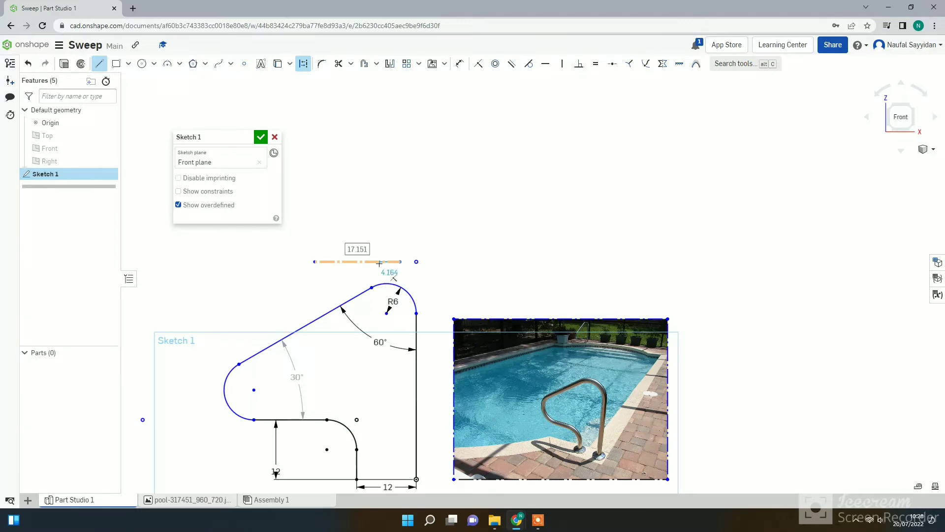
click(382, 263)
key(Escape)
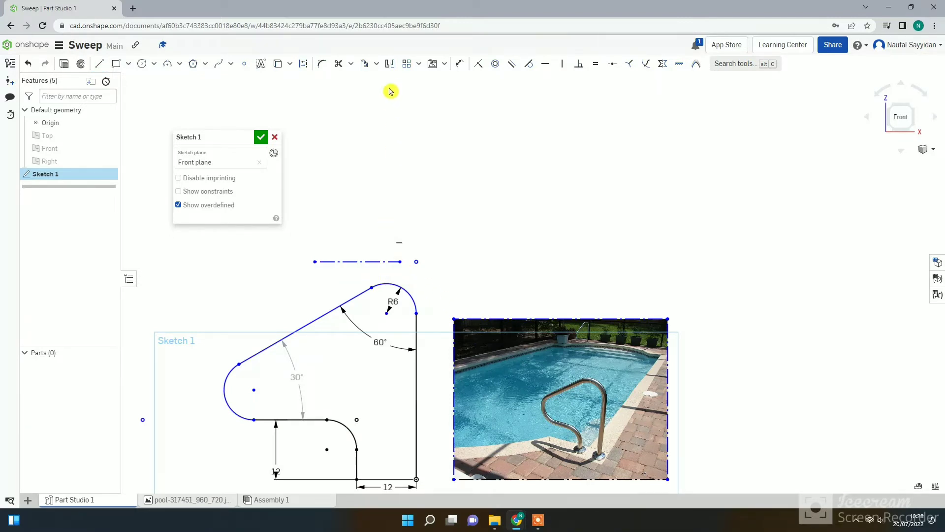
Make the horizontal construction line tangent to the R6 arc at the profile's upper corner.
click(378, 262)
key(d)
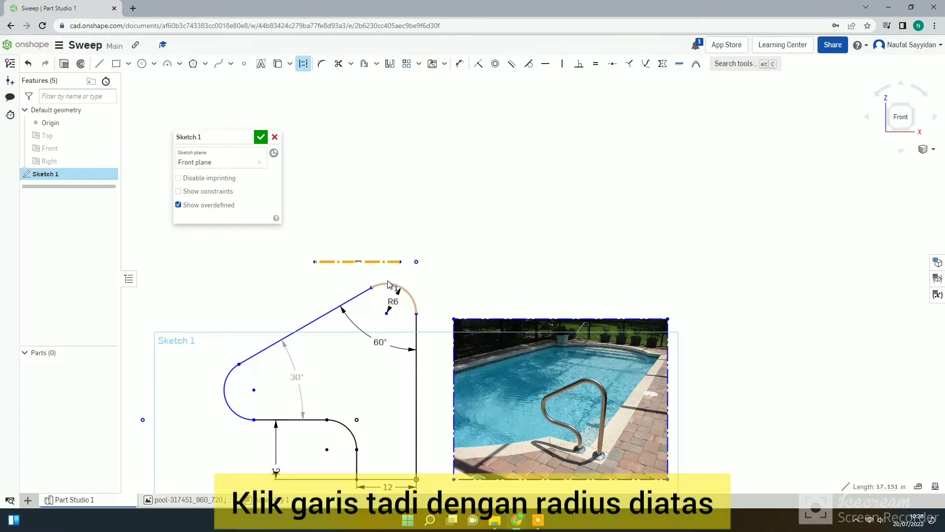
click(390, 285)
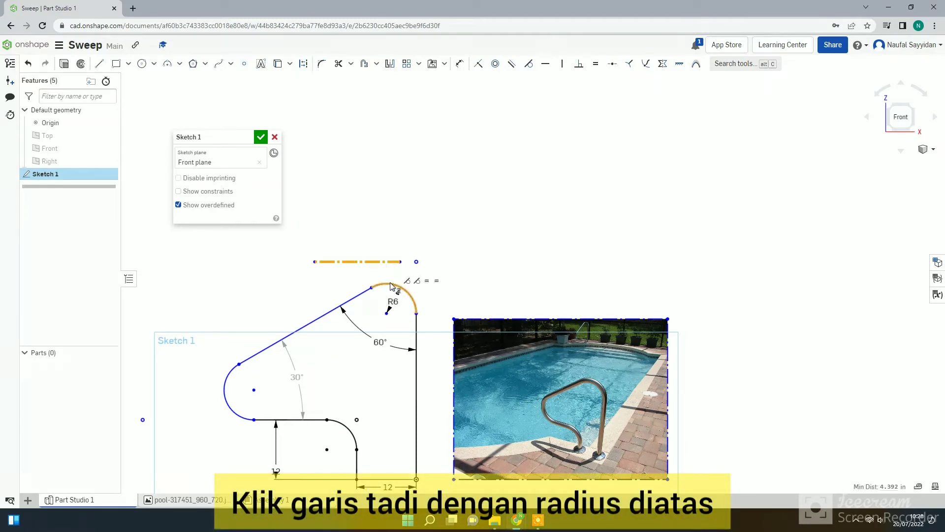
click(528, 64)
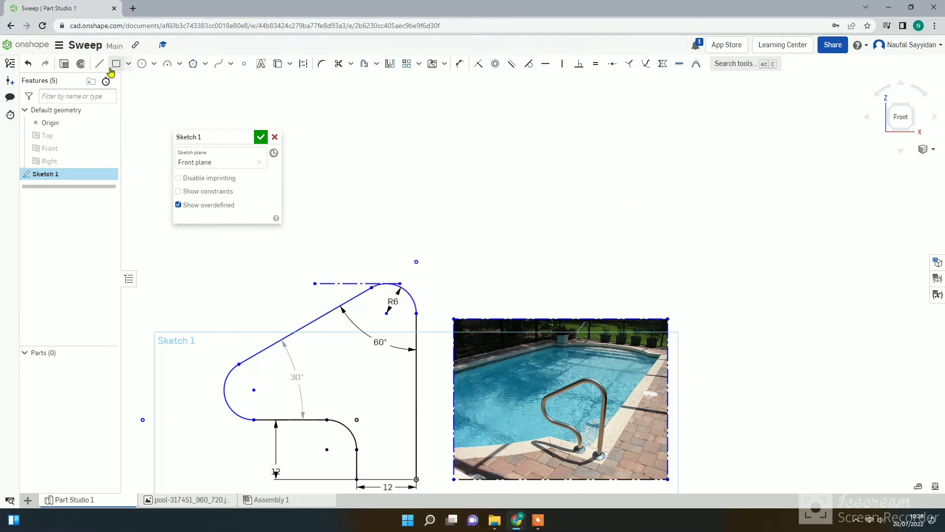
Dimension the height from the origin to the construction line to 48 in and finish the path sketch.
click(460, 64)
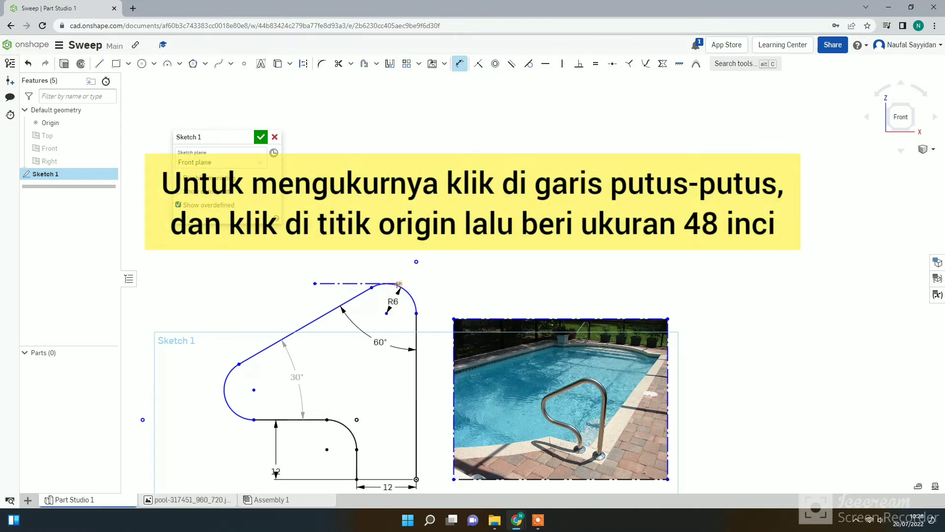
click(416, 479)
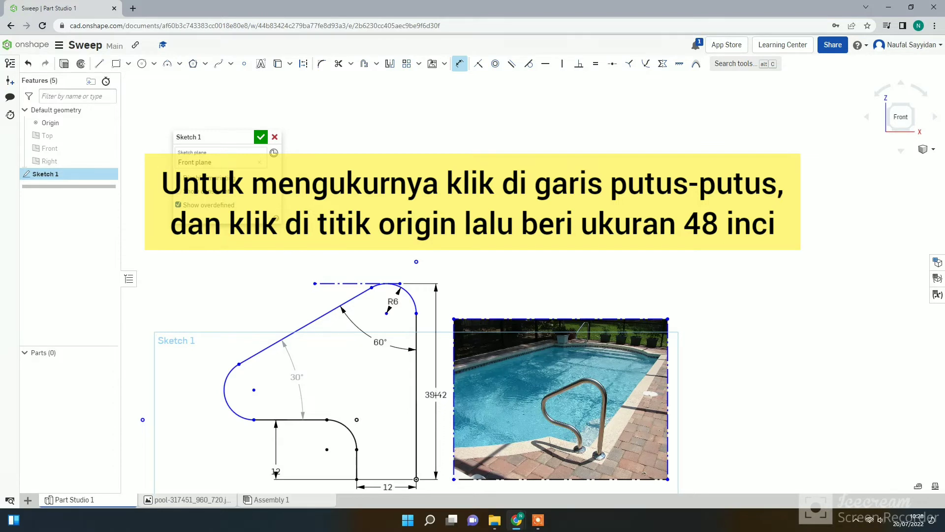
click(486, 384)
text(48)
key(Return)
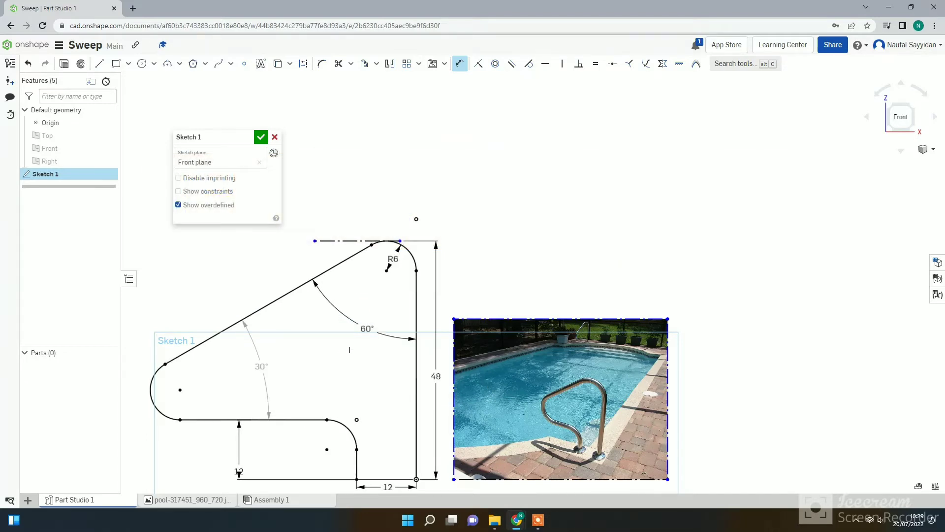
scroll(322, 448, down, 1)
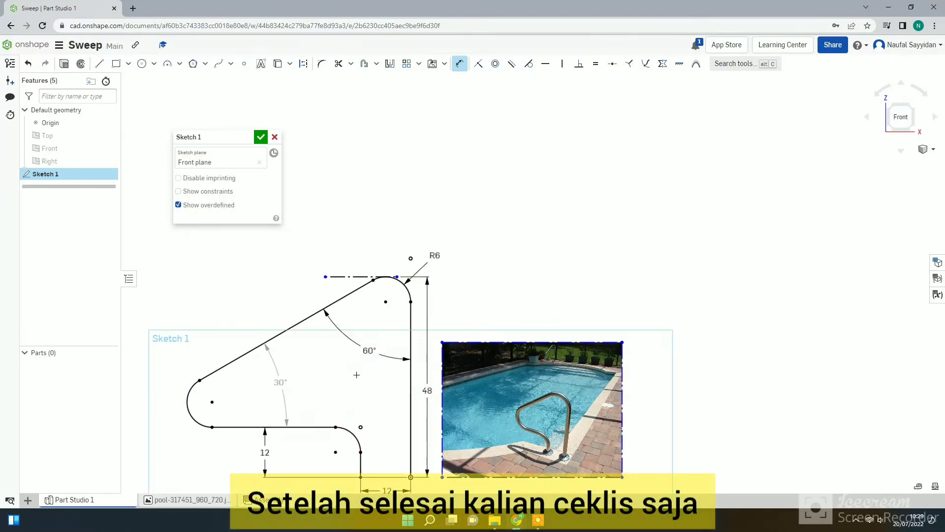
click(260, 141)
scroll(322, 182, down, 1)
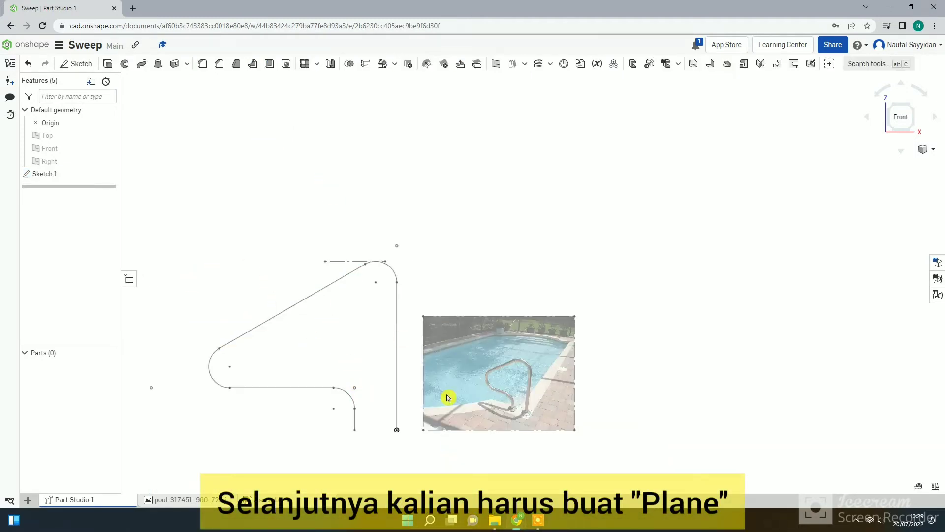
Create a Point normal plane through the long vertical line's lower endpoint, perpendicular to that line.
scroll(388, 432, up, 3)
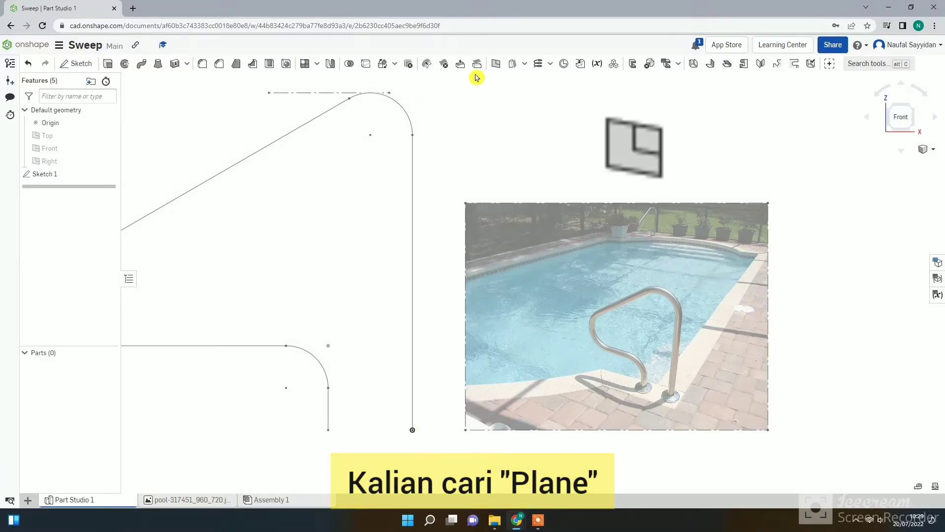
click(496, 64)
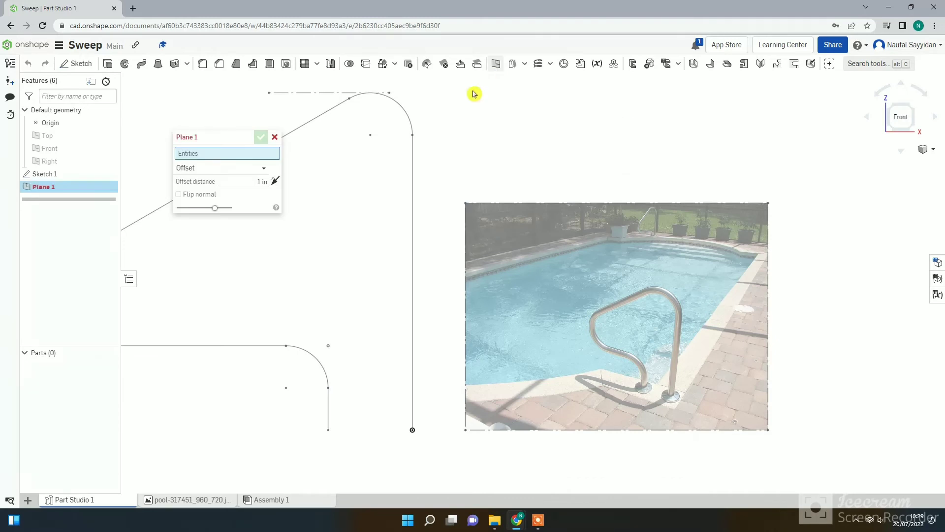
click(412, 431)
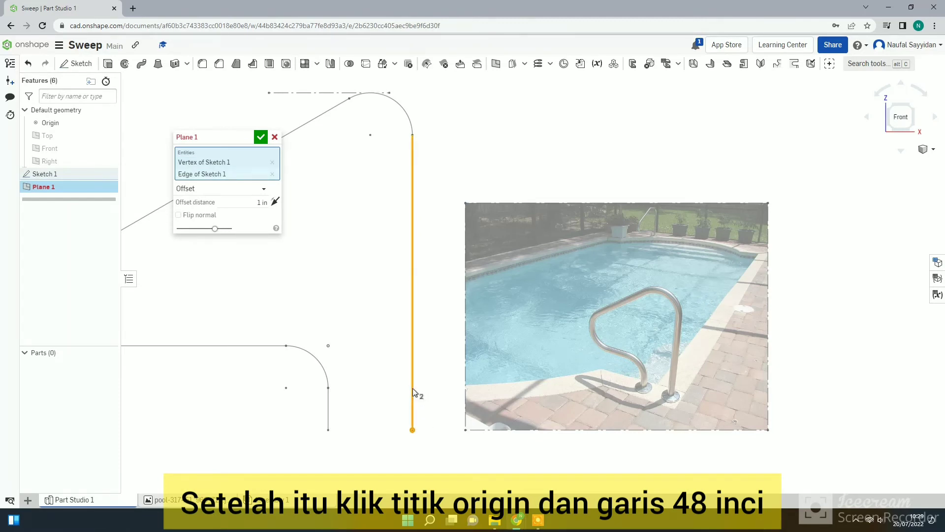
click(274, 204)
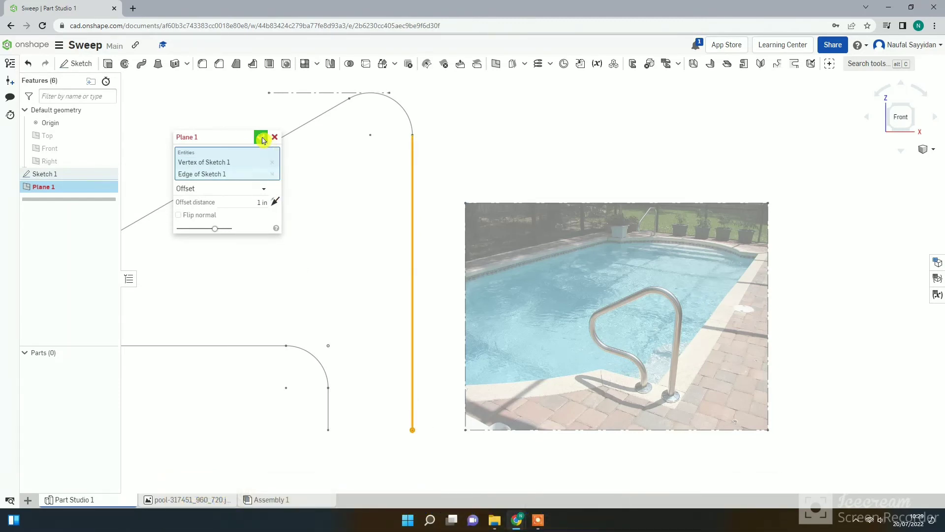
click(259, 191)
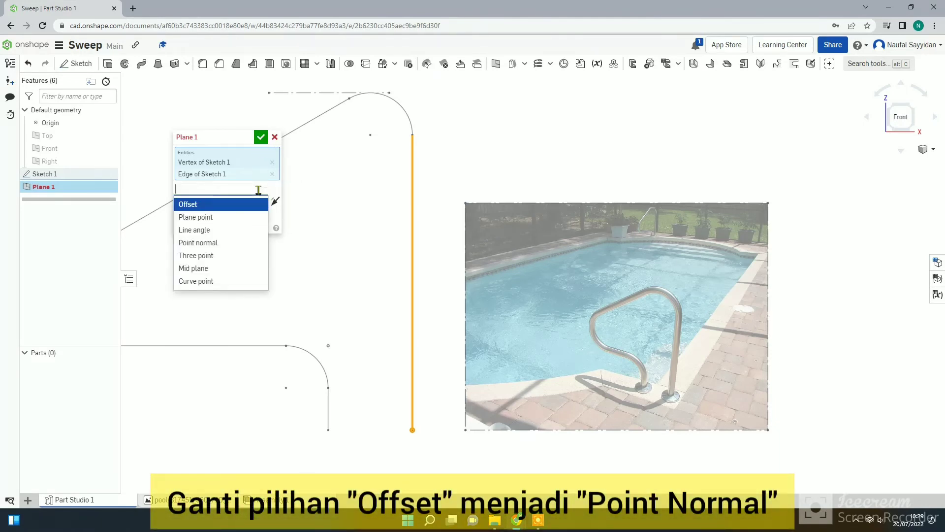
click(222, 246)
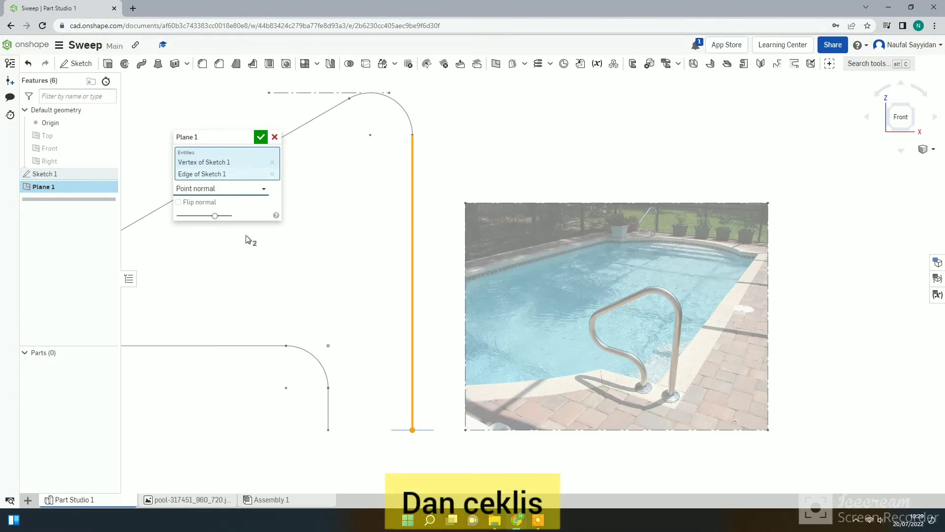
click(256, 139)
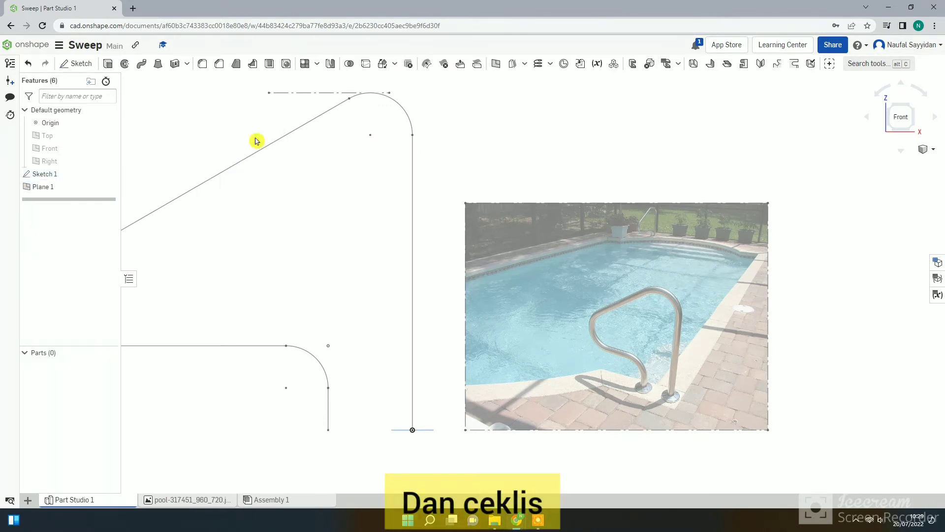
Start a new sketch on Plane 1 at the lower end of the long vertical line.
right_drag(375, 296, 376, 249)
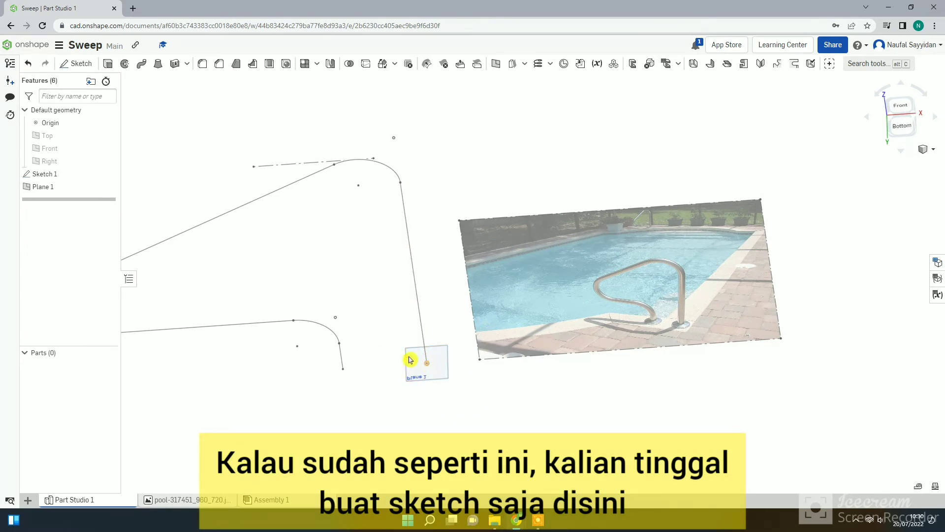
click(77, 63)
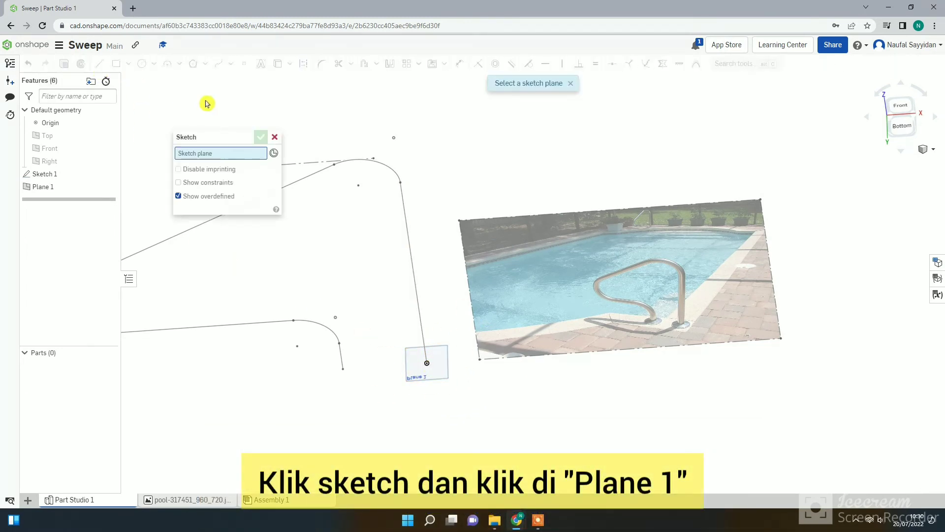
click(438, 375)
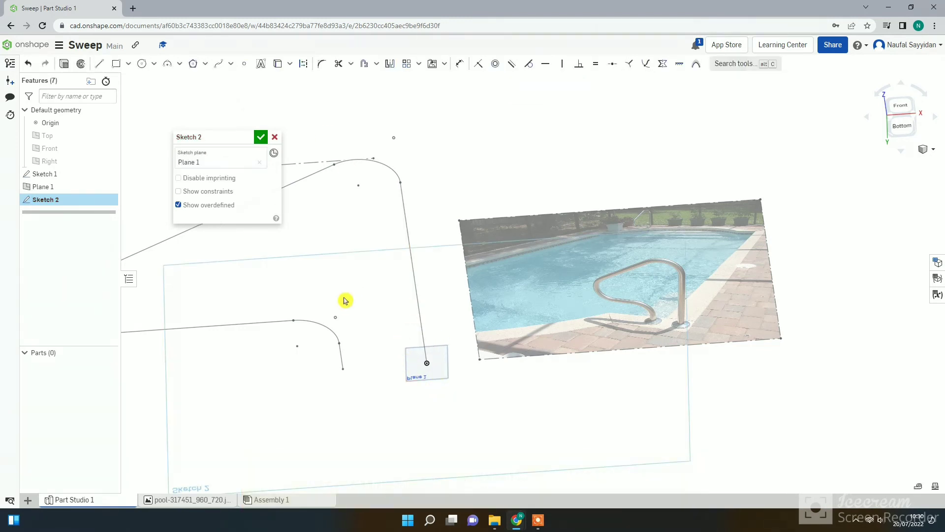
Draw a circle about 3.76 in in diameter on Plane 1, centred on the long vertical line's lower endpoint.
click(142, 63)
scroll(427, 367, up, 10)
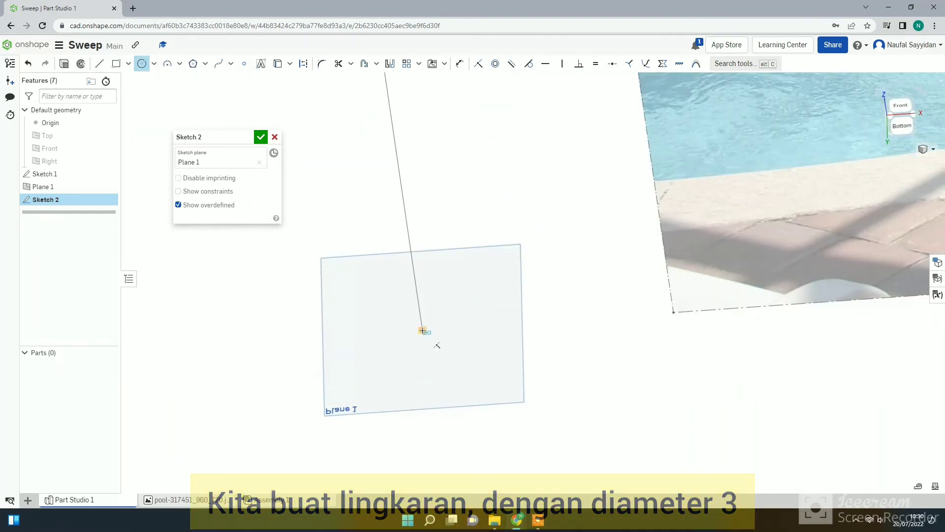
click(422, 330)
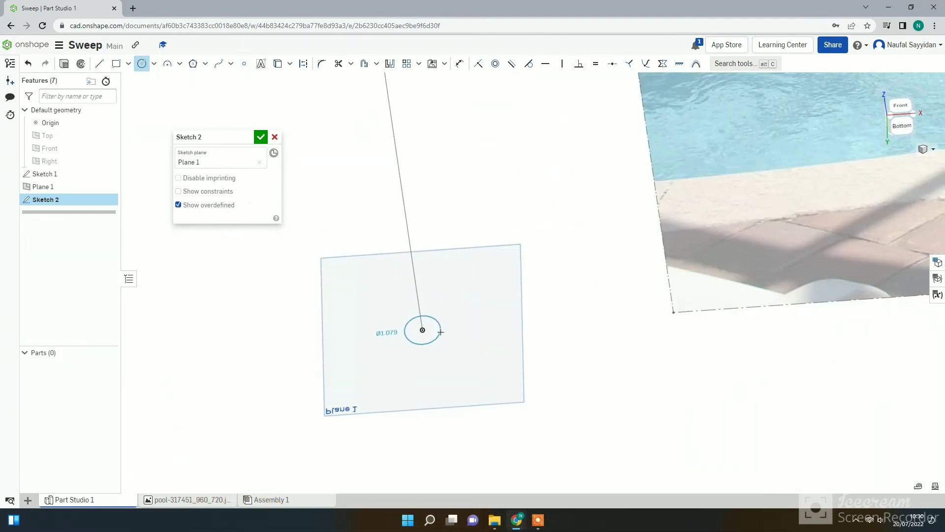
click(484, 331)
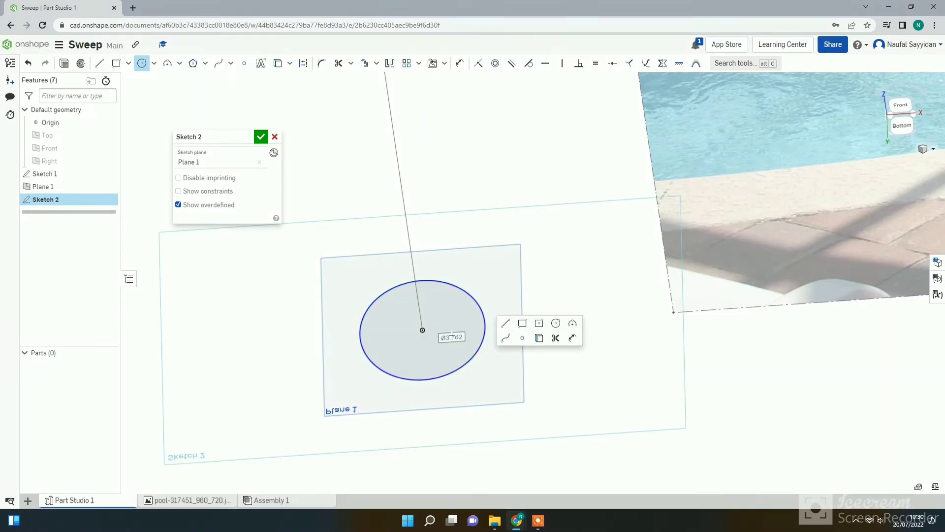
Dimension the circle's diameter to 3 in and finish the profile sketch.
click(459, 63)
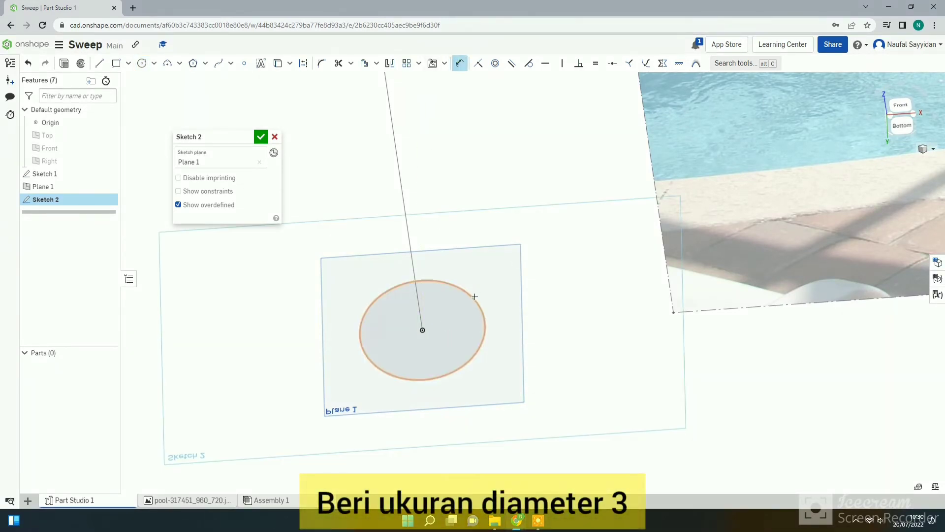
click(476, 296)
click(494, 278)
text(3.76155)
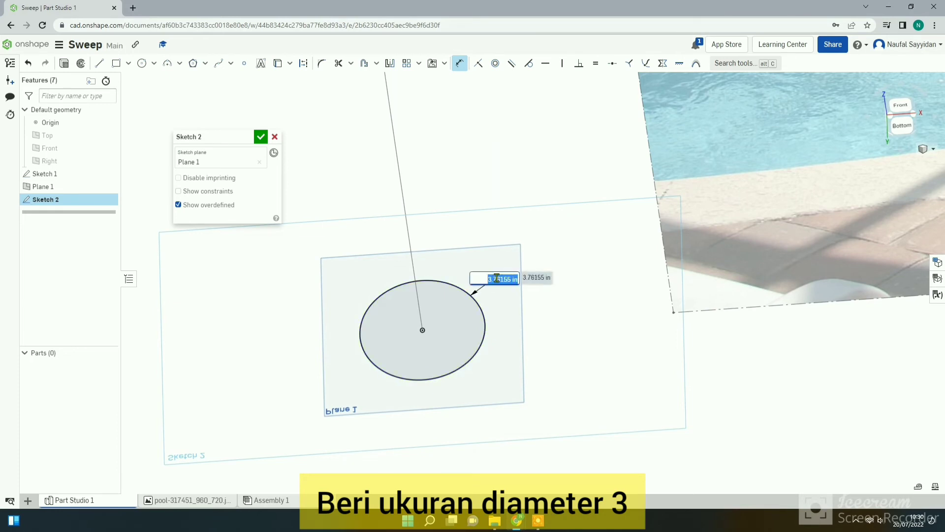
key(Return)
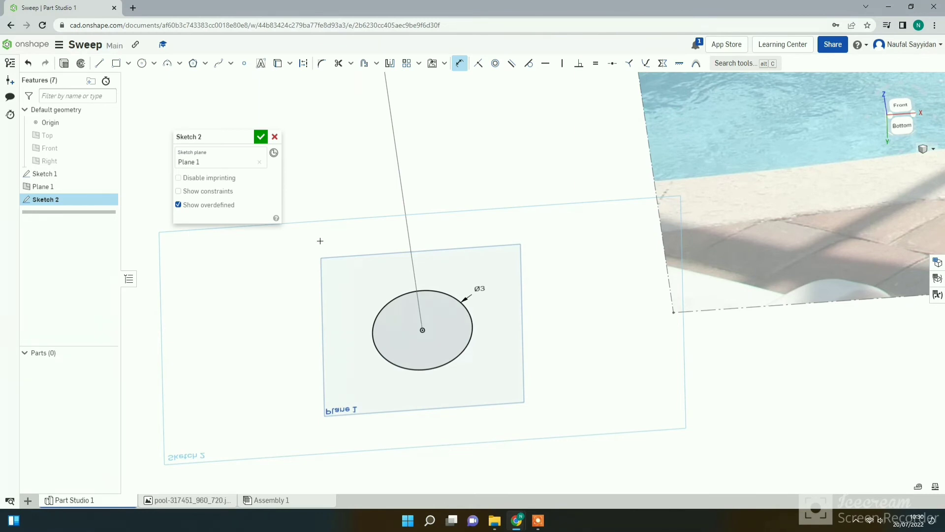
click(260, 144)
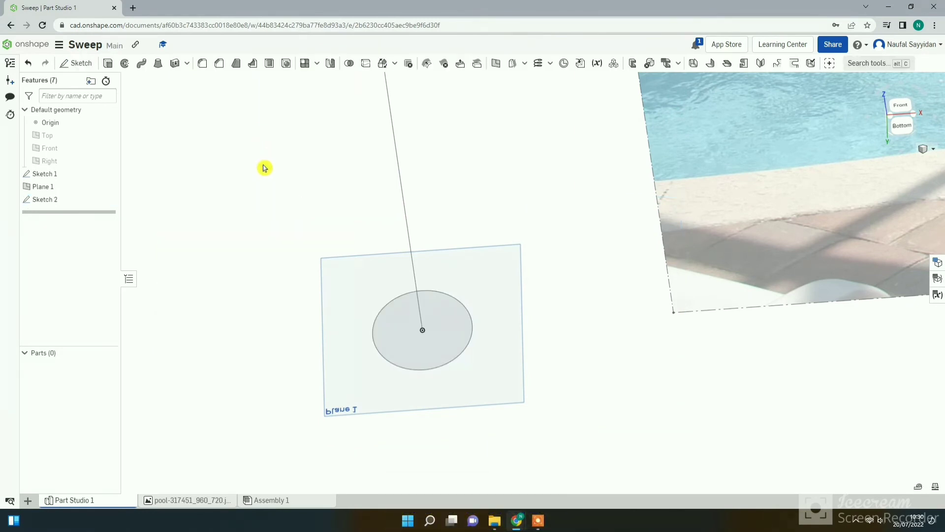
Hide Plane 1 so only the path and profile sketches stay displayed.
click(109, 189)
scroll(345, 254, down, 3)
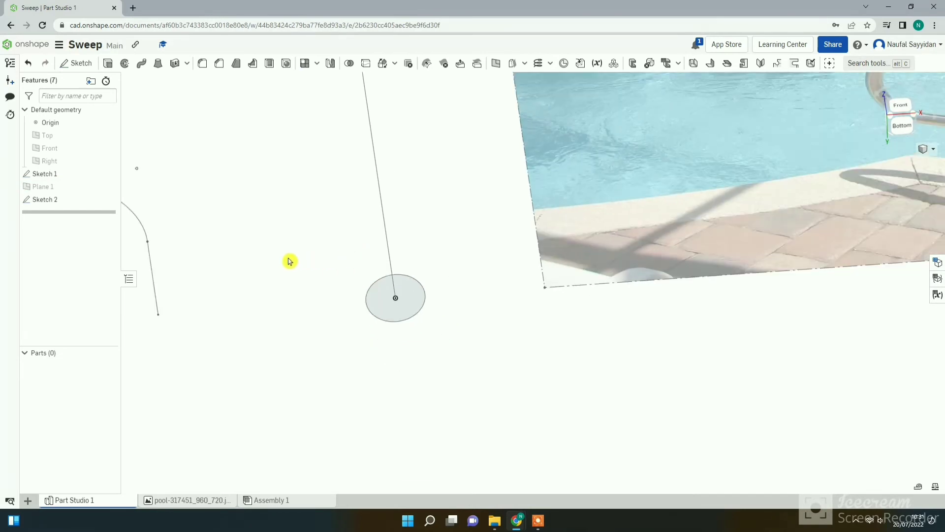
scroll(219, 256, down, 2)
scroll(403, 167, down, 2)
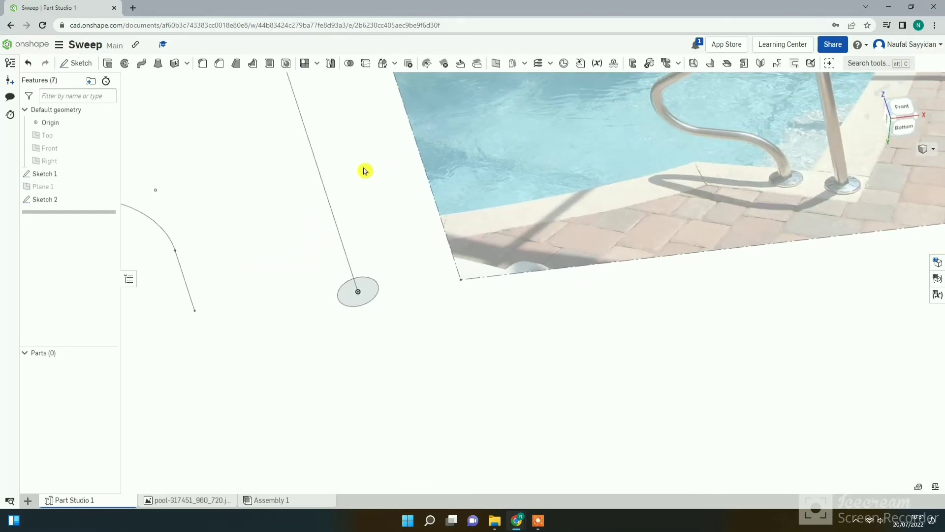
right_click(365, 171)
click(398, 209)
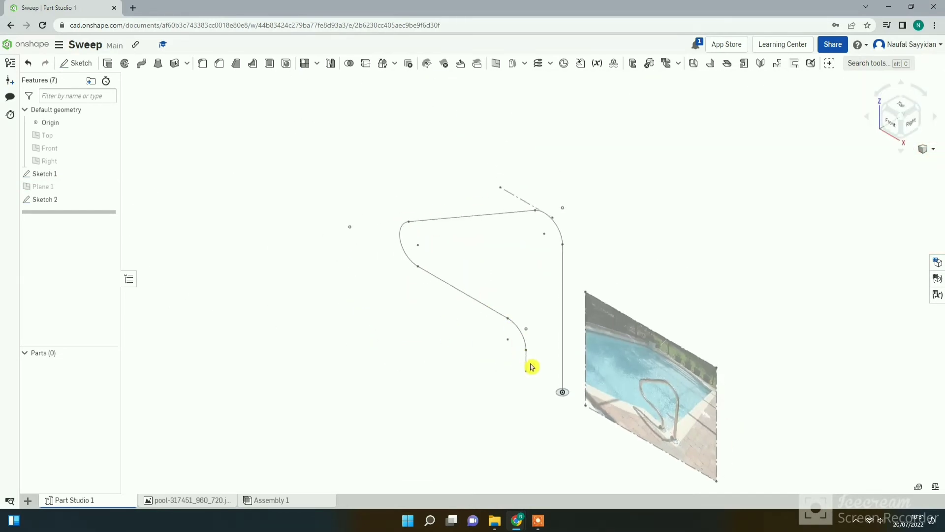
right_drag(531, 367, 570, 234)
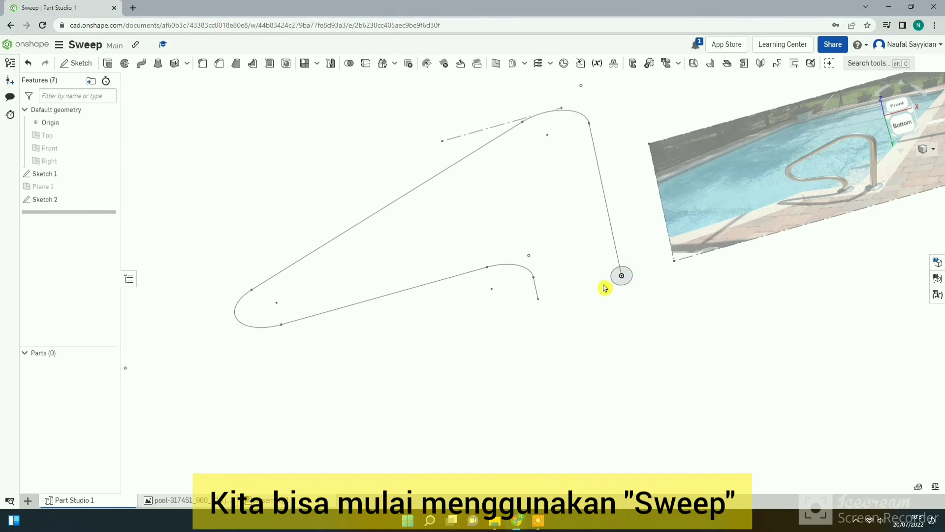
Try a solid sweep of the circle along the handrail path with each path edge selected individually, and cancel it.
click(140, 64)
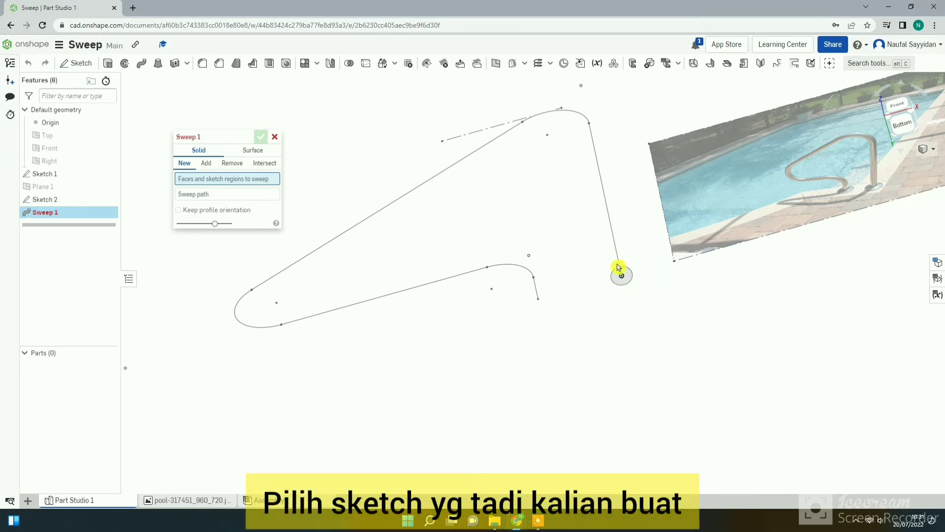
click(624, 284)
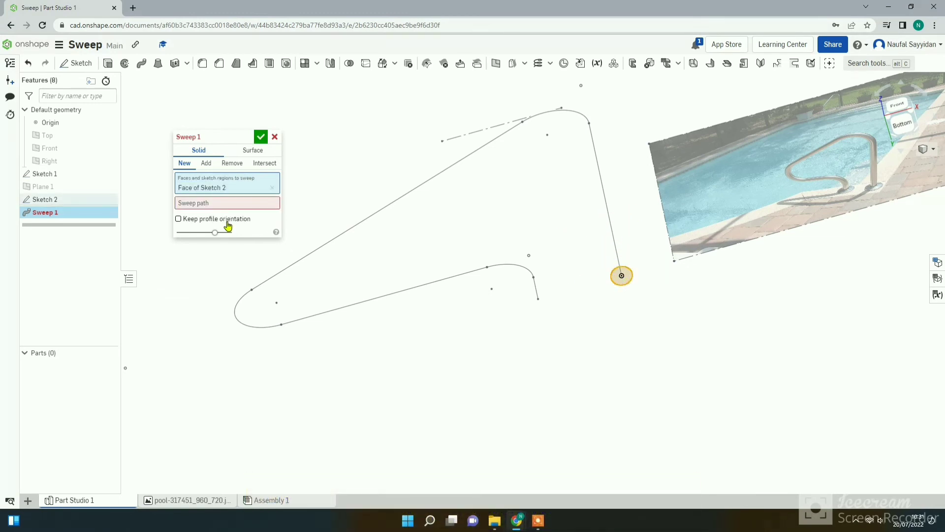
click(241, 205)
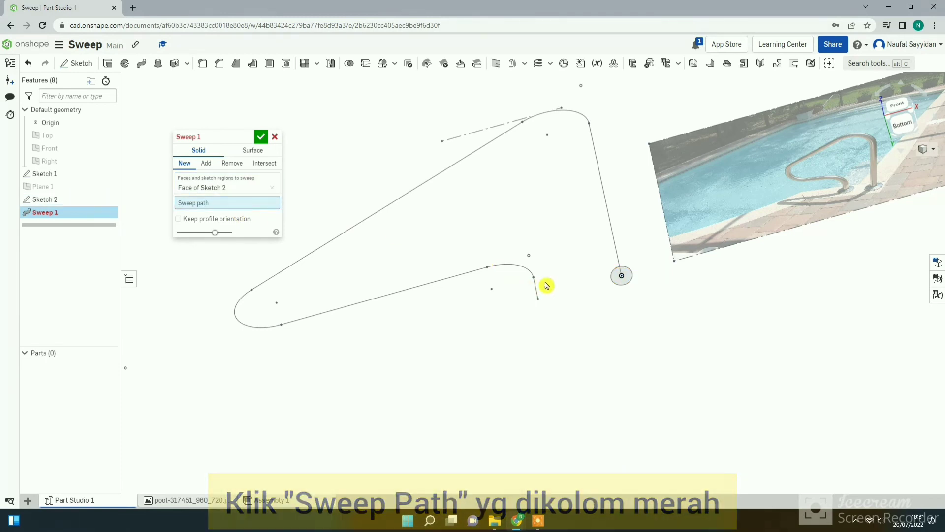
click(610, 215)
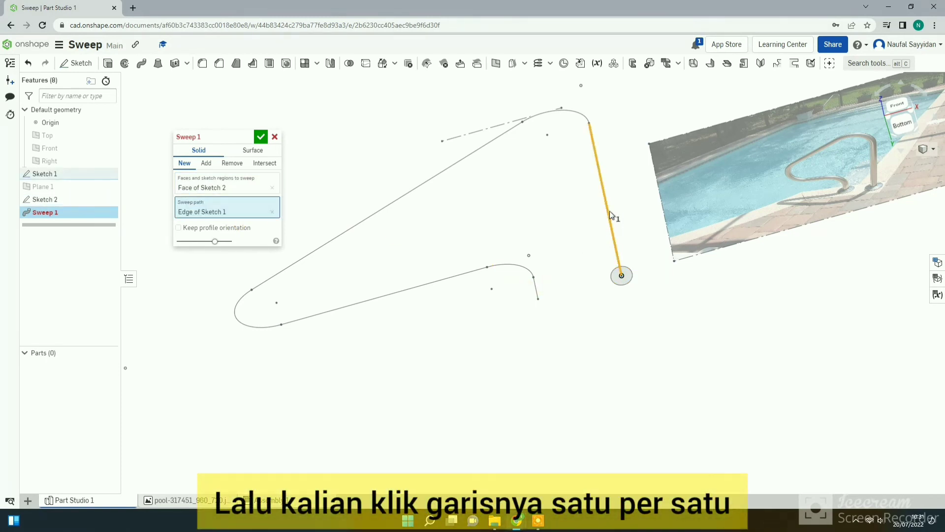
click(572, 115)
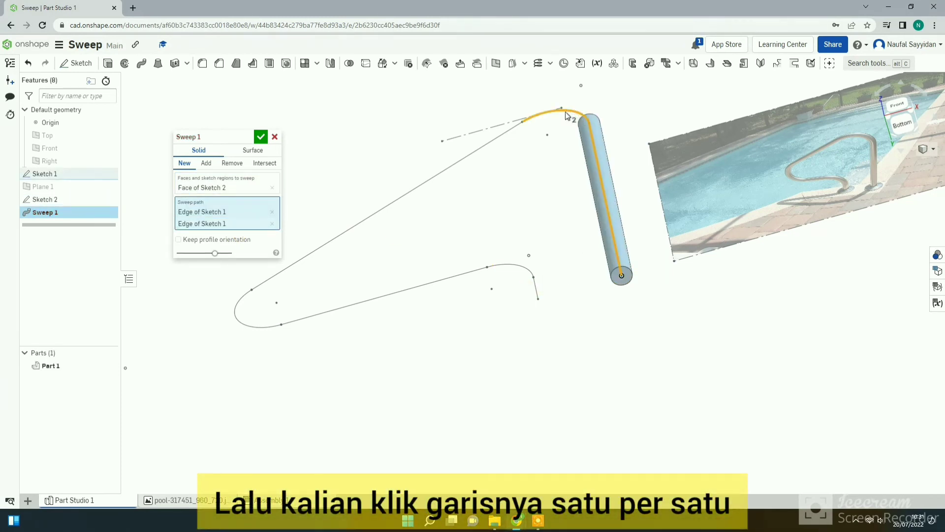
click(479, 155)
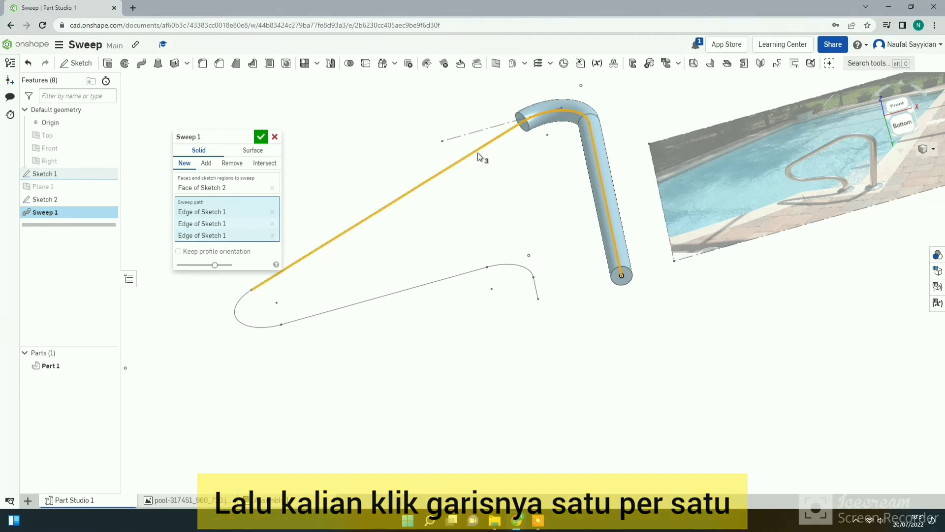
click(238, 319)
click(345, 308)
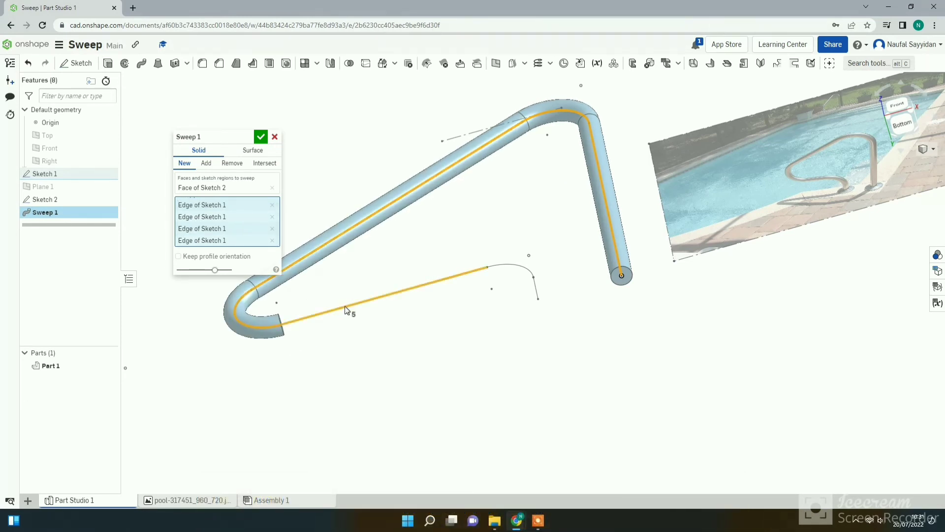
click(520, 265)
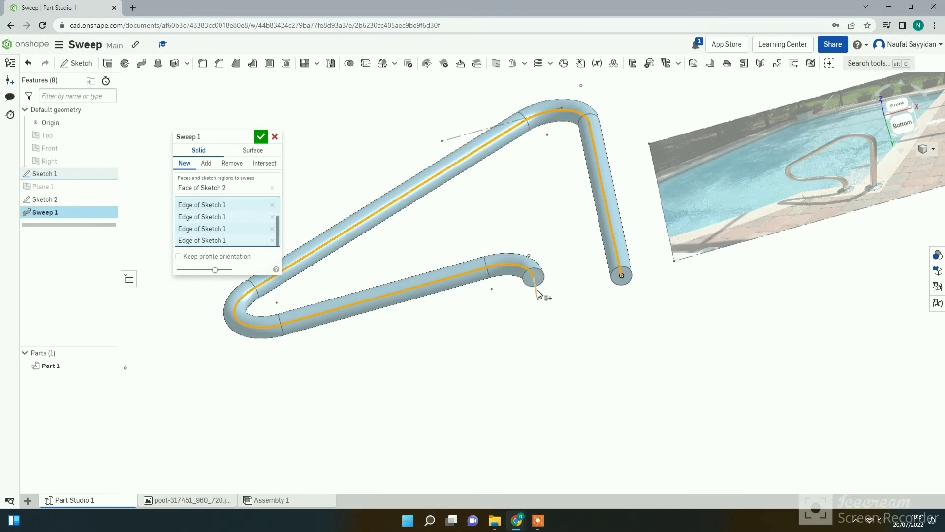
click(537, 291)
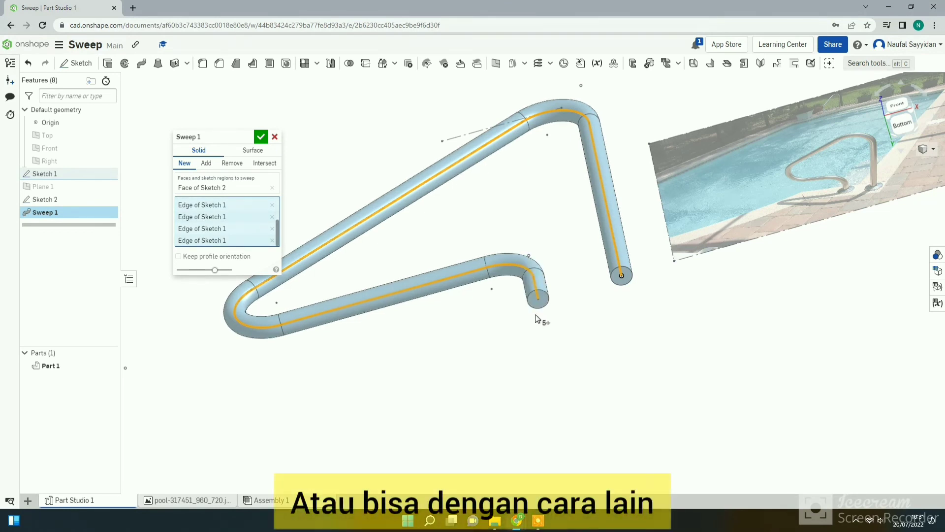
click(274, 137)
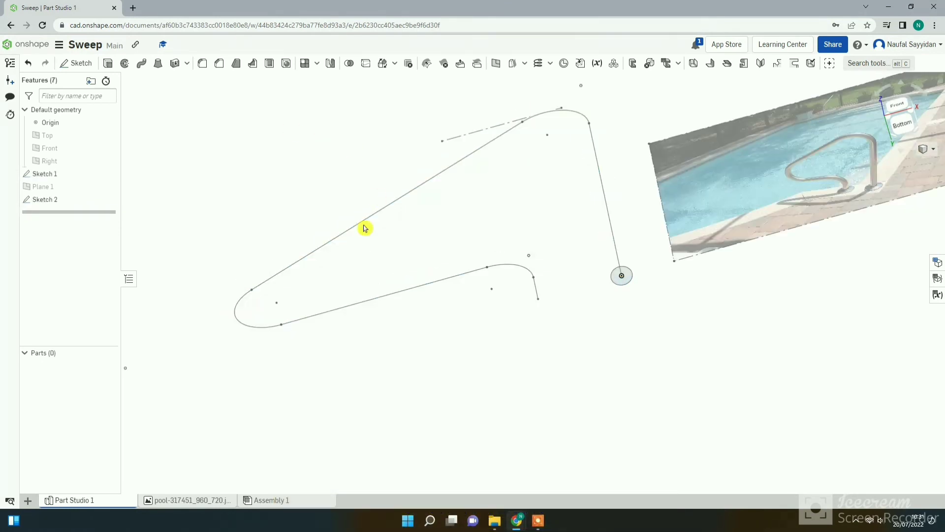
Sweep the circle region of Sketch 2 as a new solid, using the whole of Sketch 1 as the sweep path.
click(142, 63)
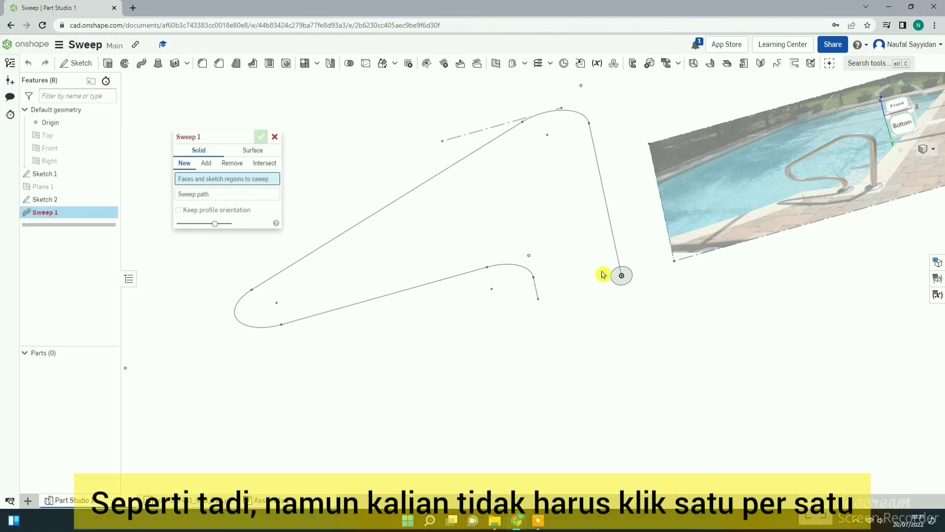
click(630, 279)
click(238, 203)
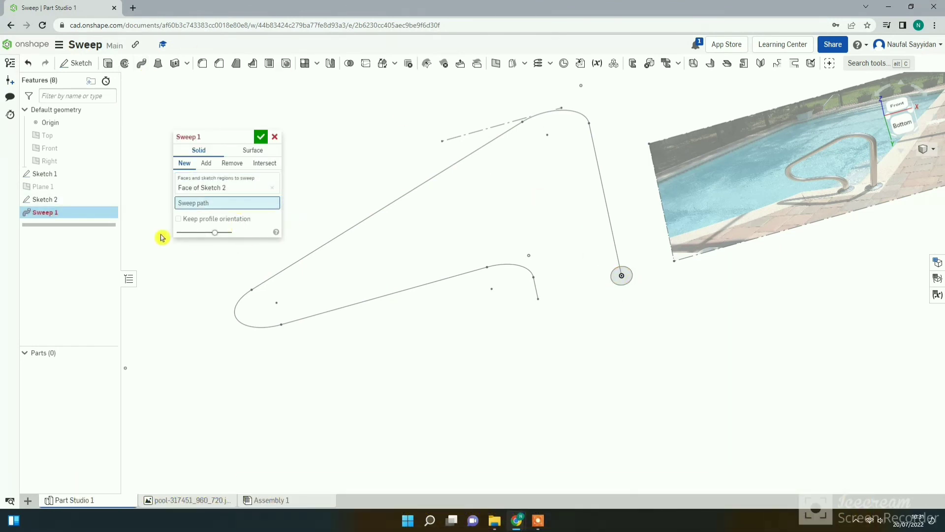
click(88, 175)
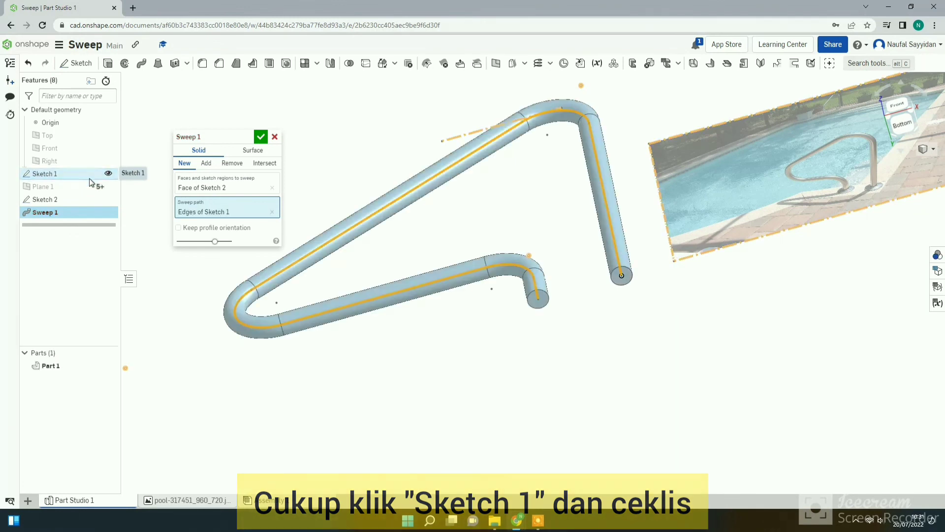
click(261, 137)
mouse_move(289, 131)
right_down()
mouse_move(318, 164)
mouse_move(288, 148)
right_up()
right_click(288, 149)
click(310, 184)
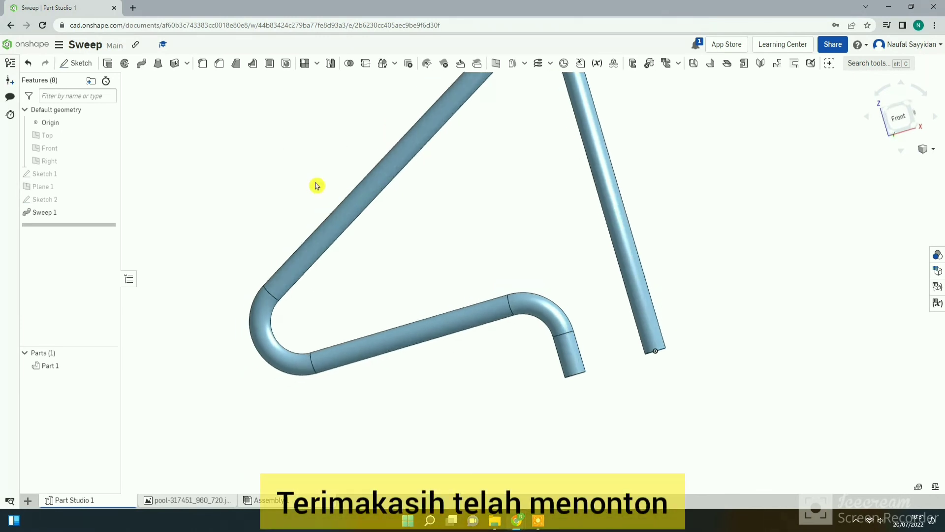
right_drag(482, 359, 528, 322)
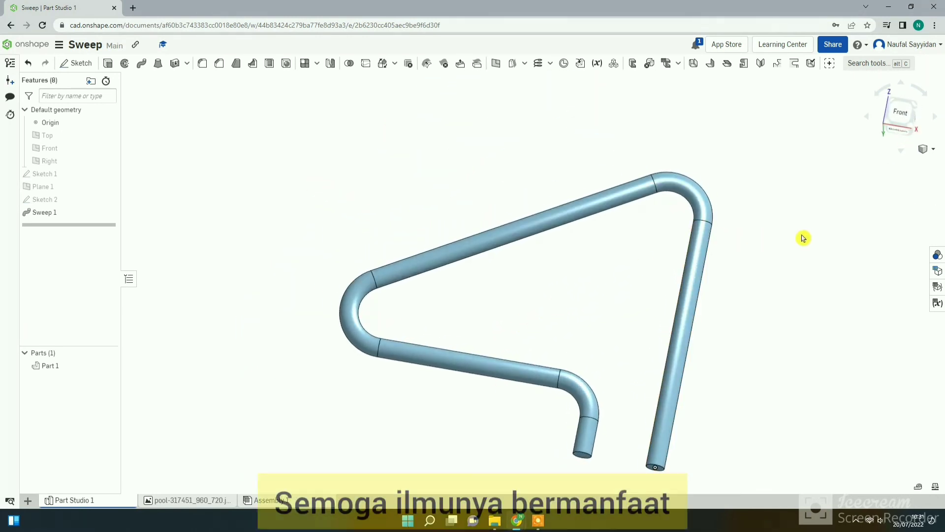